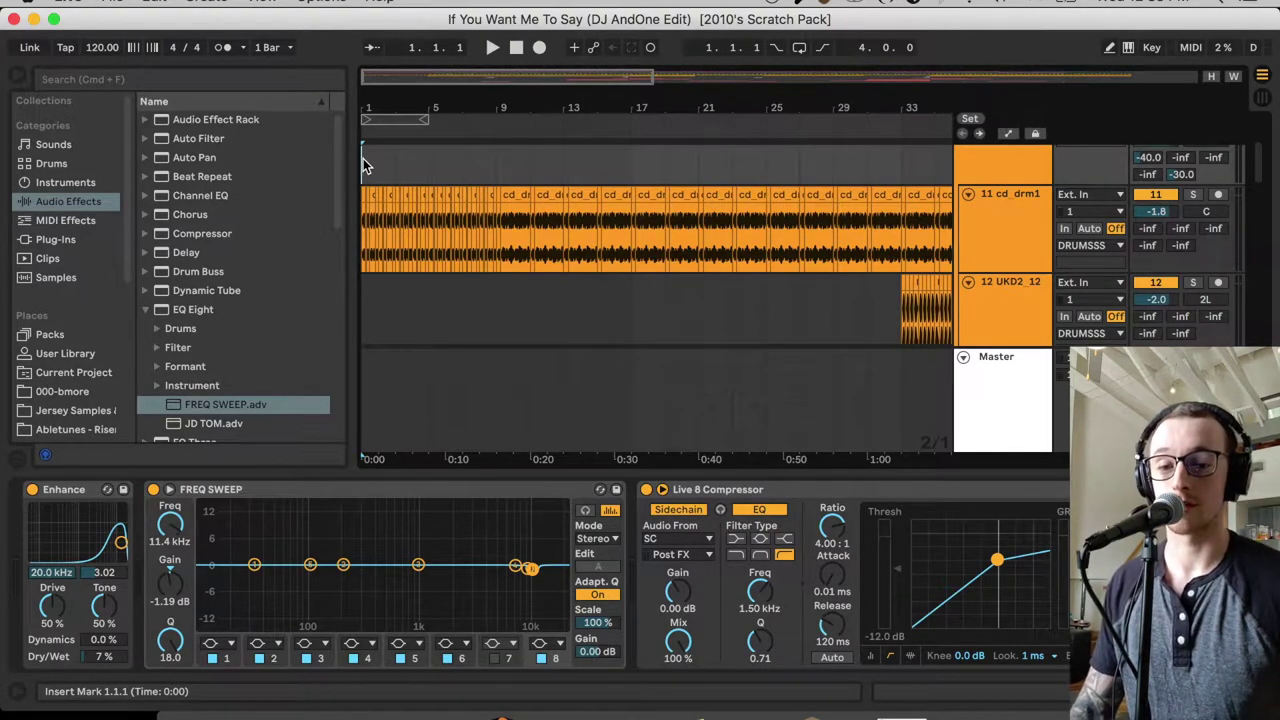
Play the drums from bar 15, then stop playback.
left_click(599, 330)
key("space")
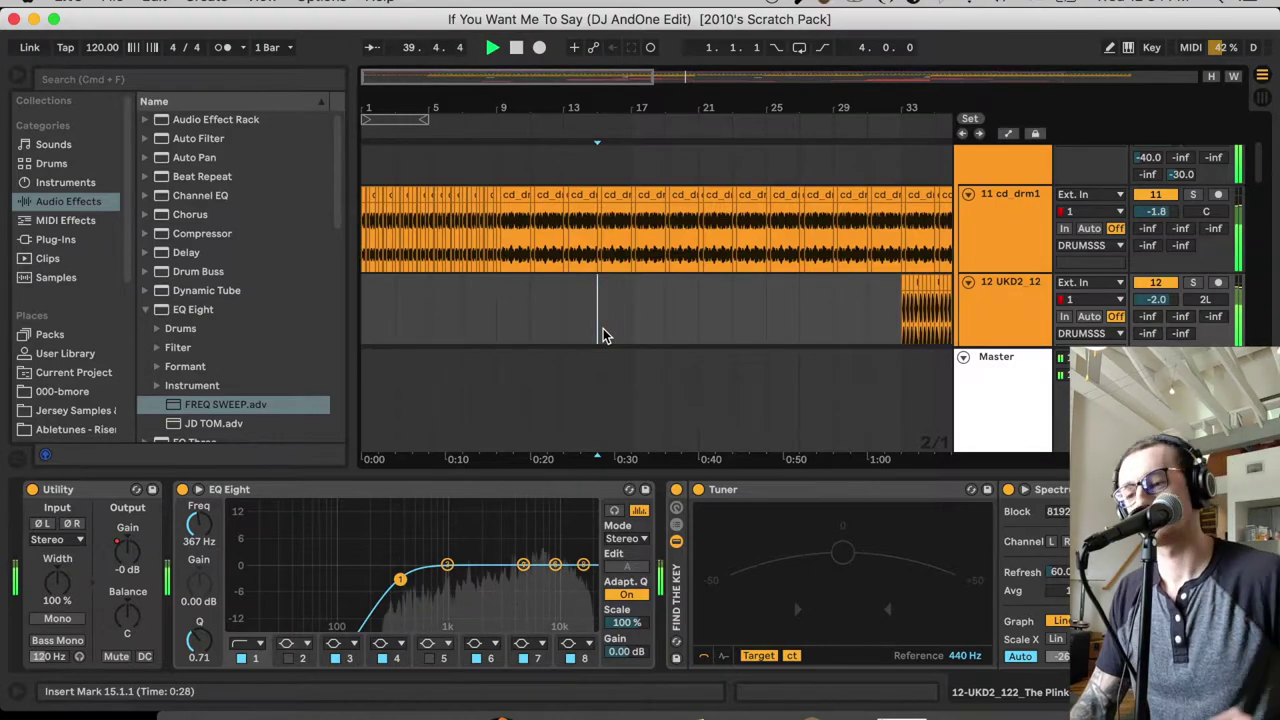
key("space")
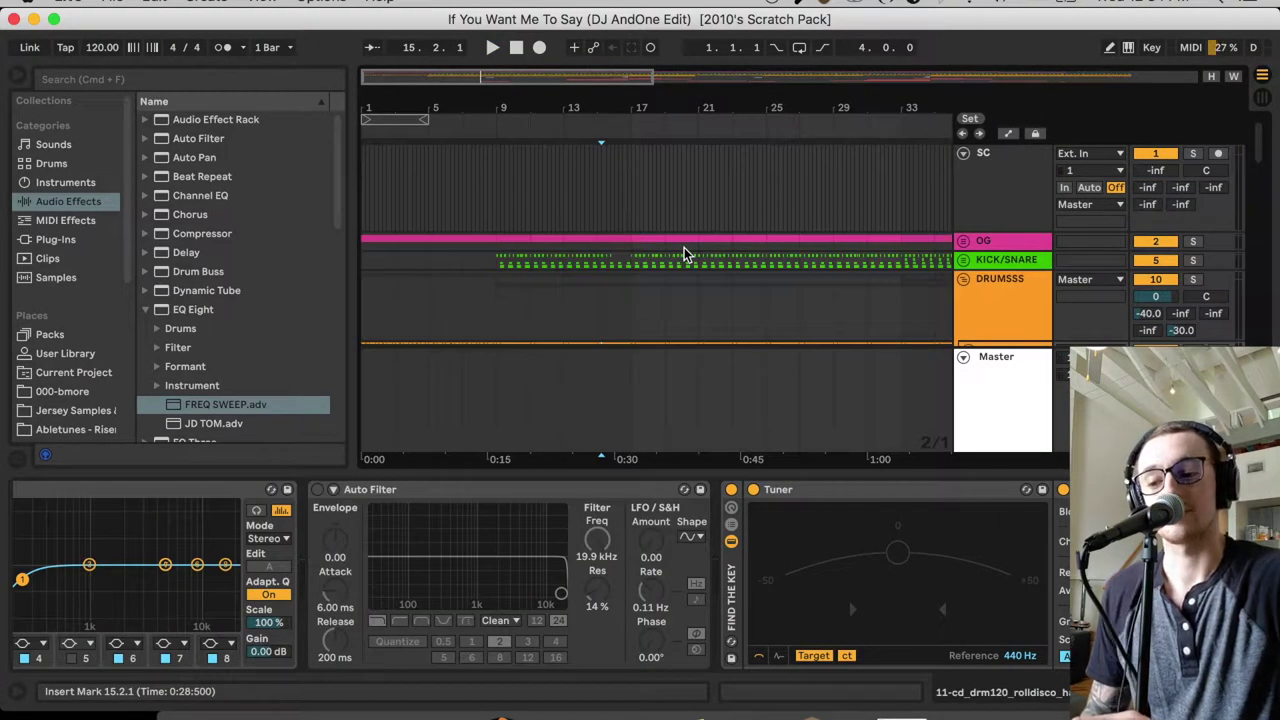
Select the DRUMSSS group and collapse the FX group so all group tracks fit on screen.
left_click(965, 283)
scroll(905, 294, "down", 8)
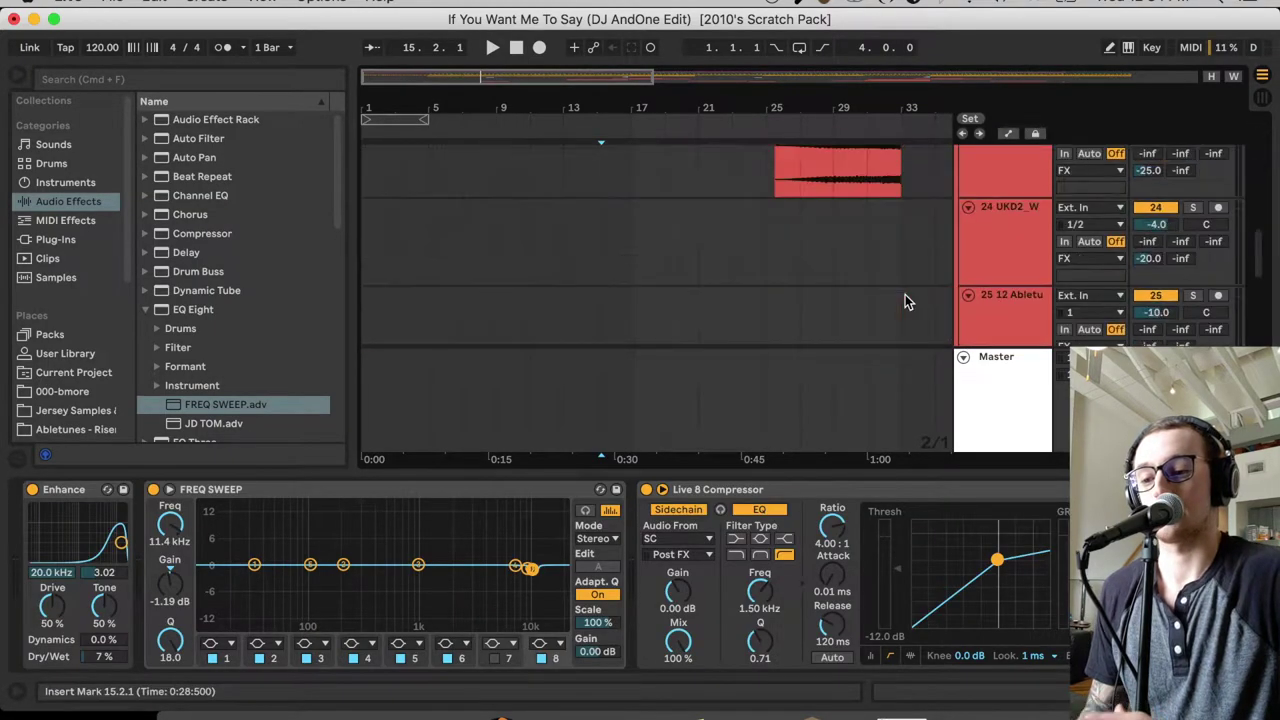
scroll(910, 288, "up", 8)
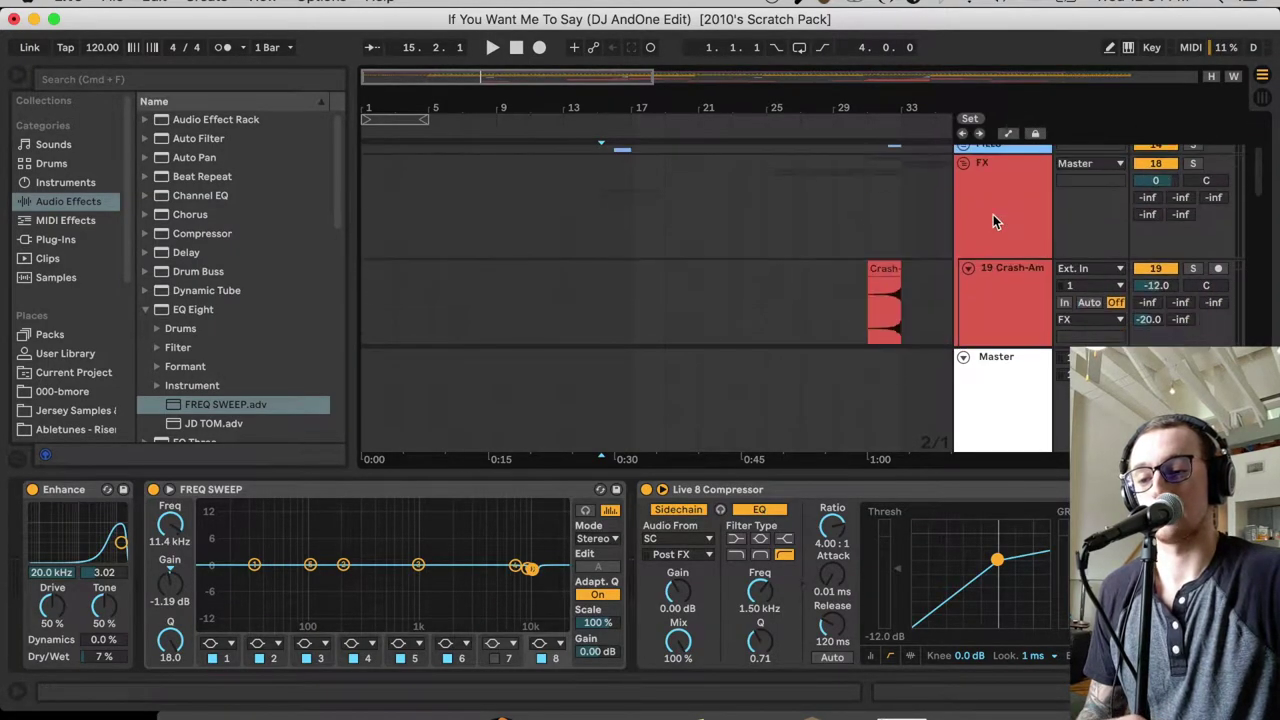
left_click(964, 169)
scroll(841, 208, "up", 6)
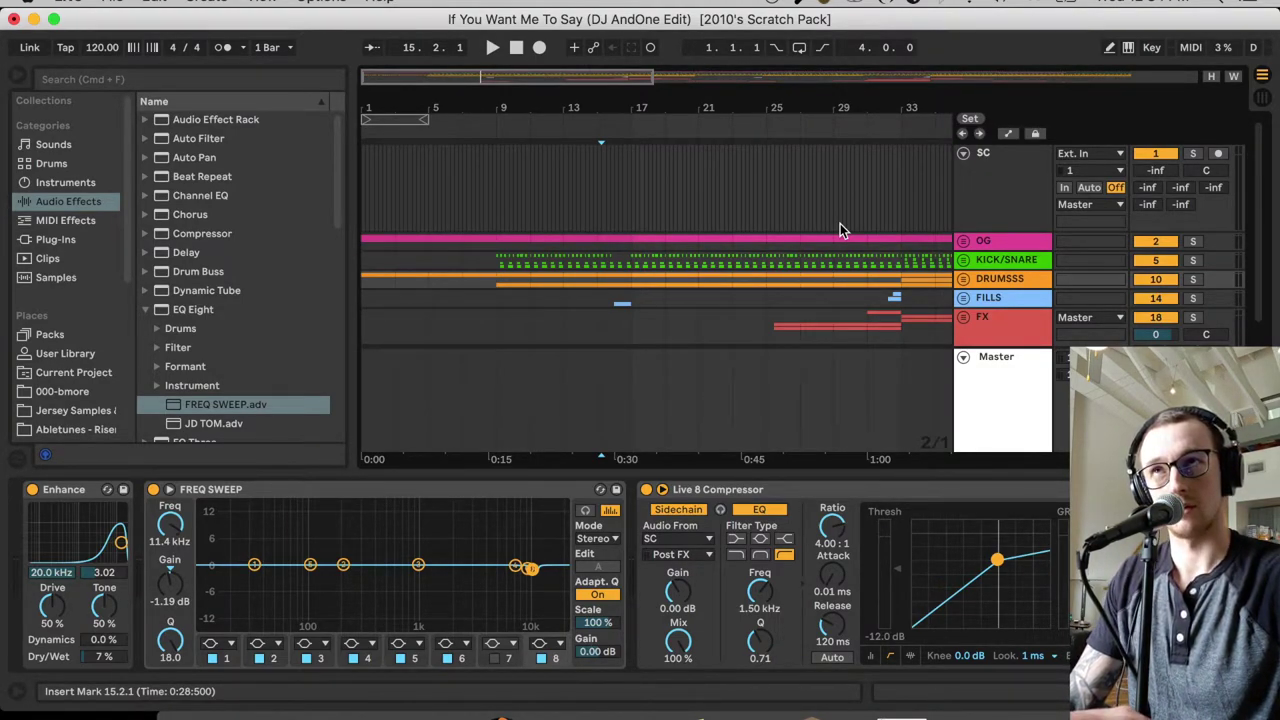
Unfold the OG group, solo the Sly & The Family Stone track, and play from inside its clip.
key("Right")
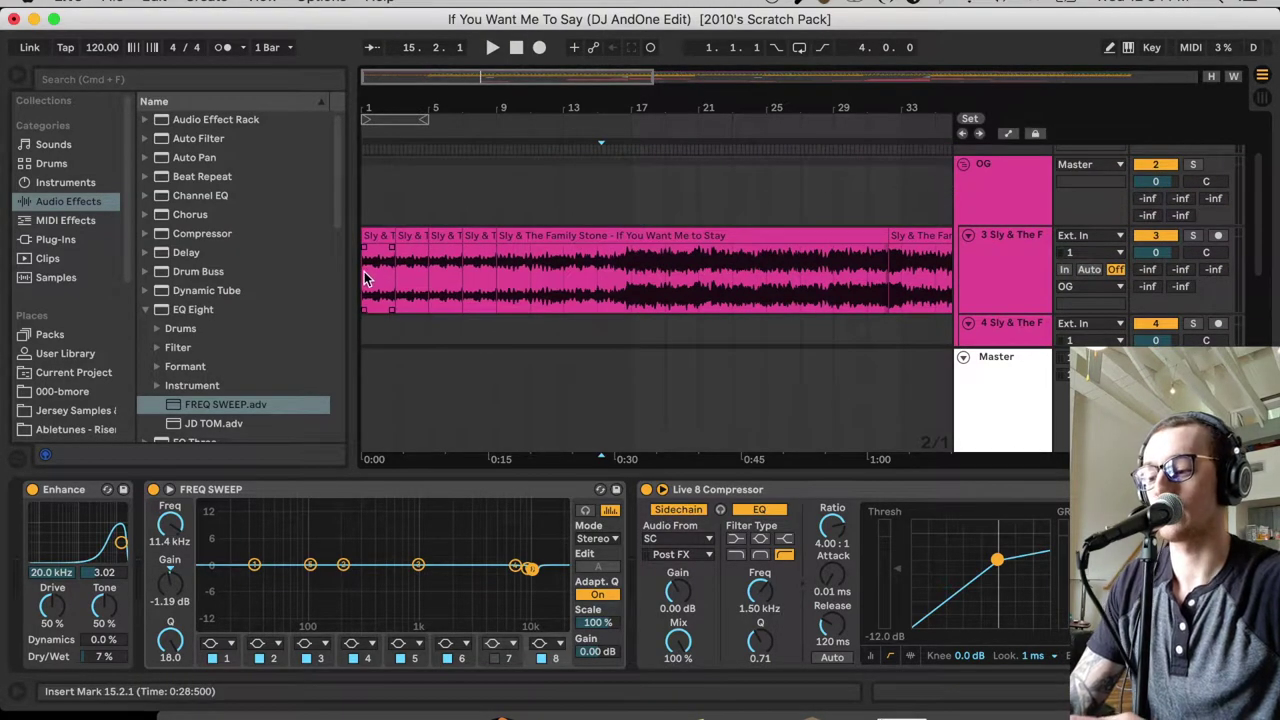
left_click(368, 280)
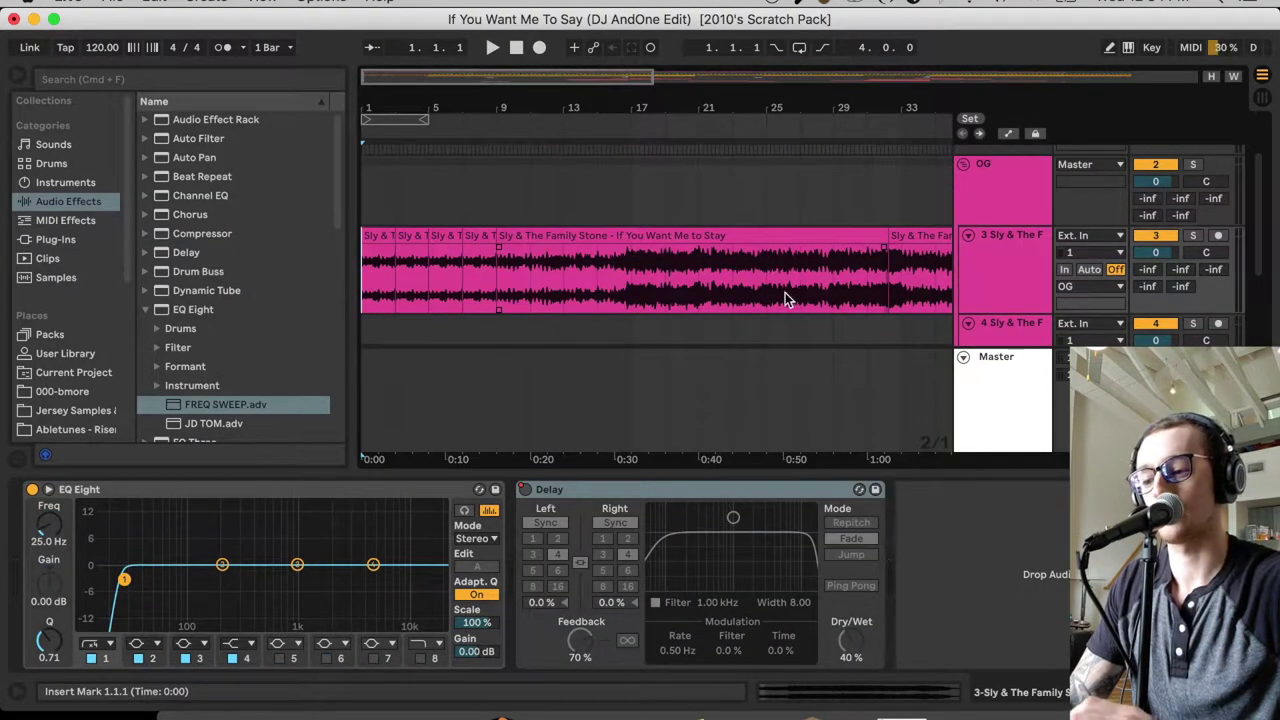
scroll(764, 292, "right", 5)
scroll(764, 292, "down", 1)
left_click(617, 252)
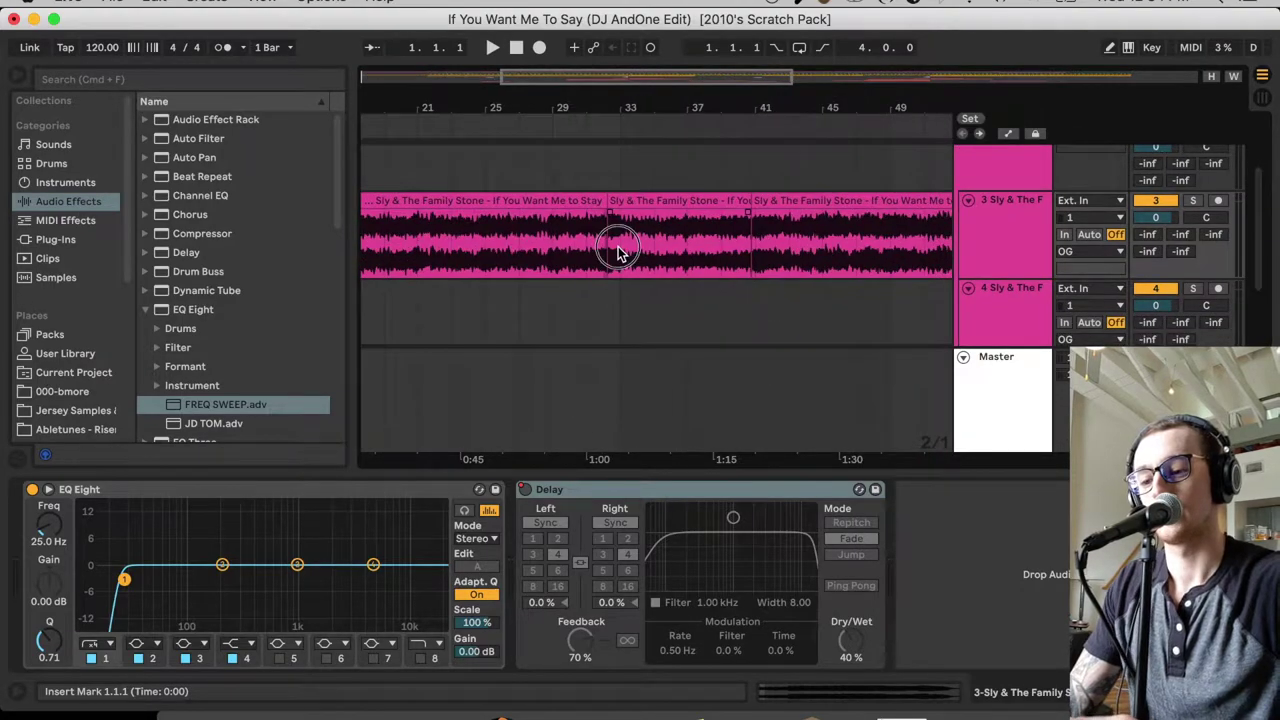
left_click(1195, 202)
key("space")
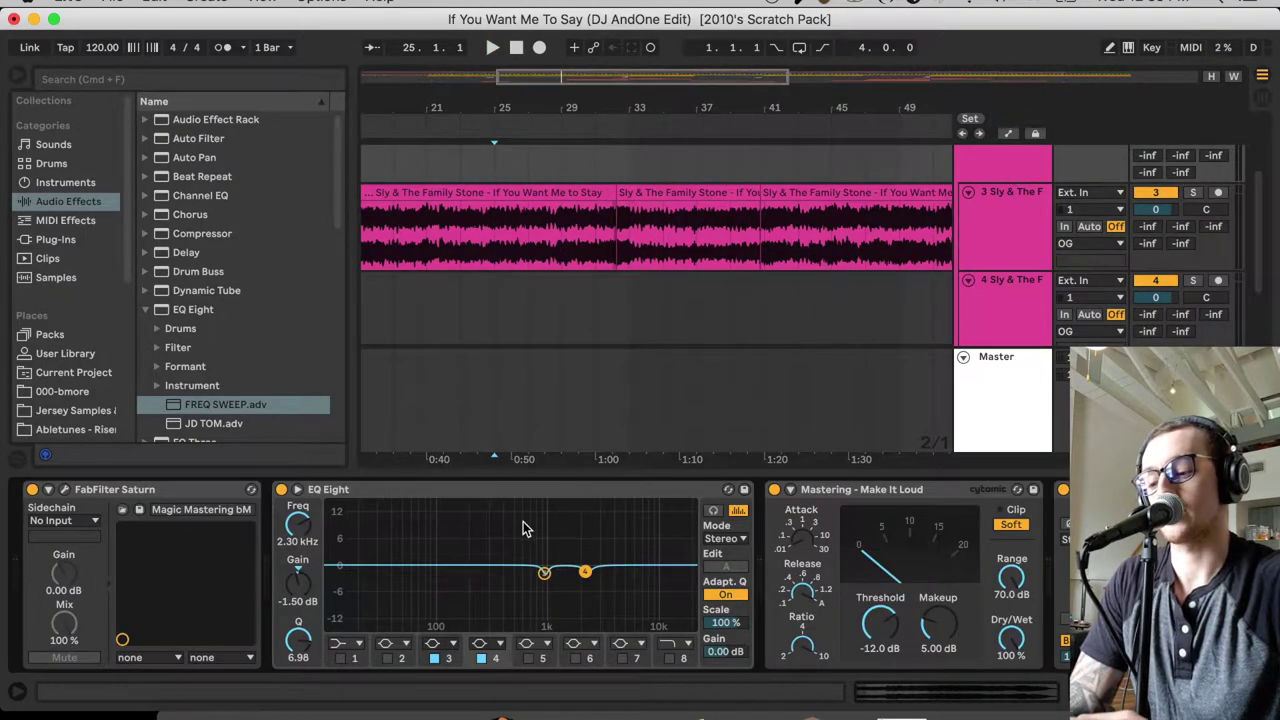
Inspect the FabFilter Saturn editor, then scroll the device chain to the Live 8 Compressor.
left_click(66, 489)
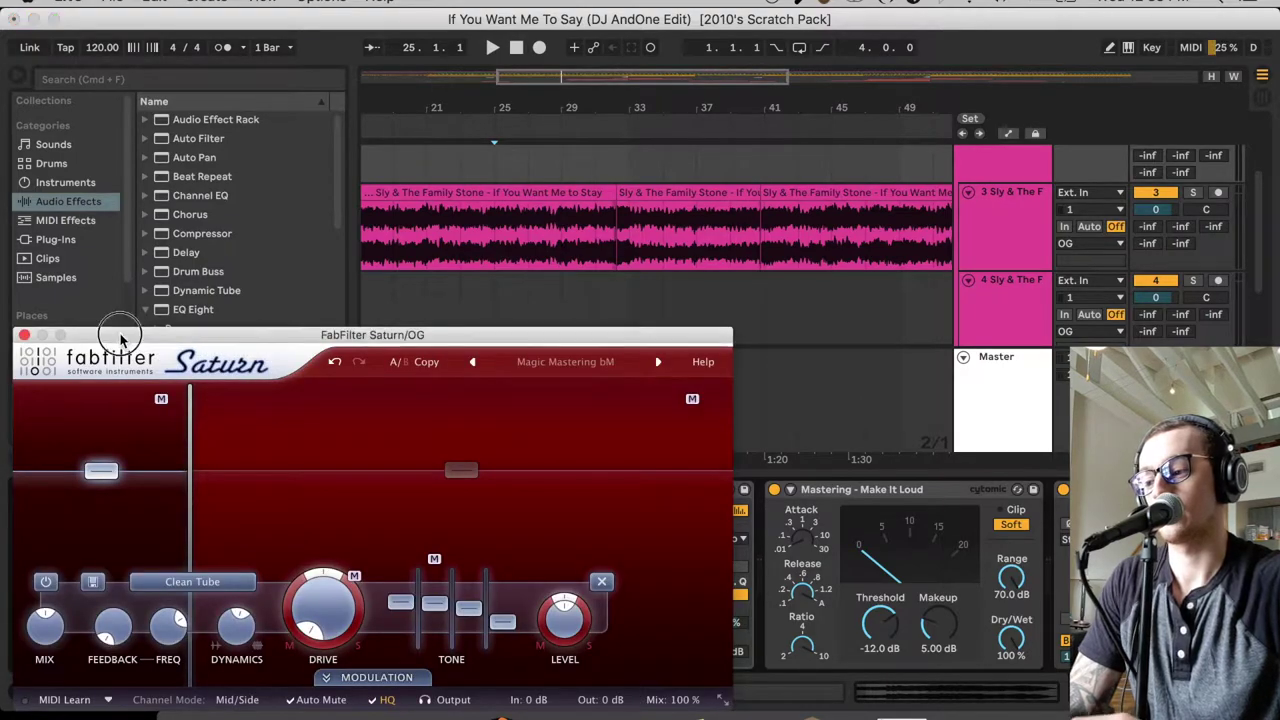
left_click_drag(33, 336, 125, 161)
left_click(116, 160)
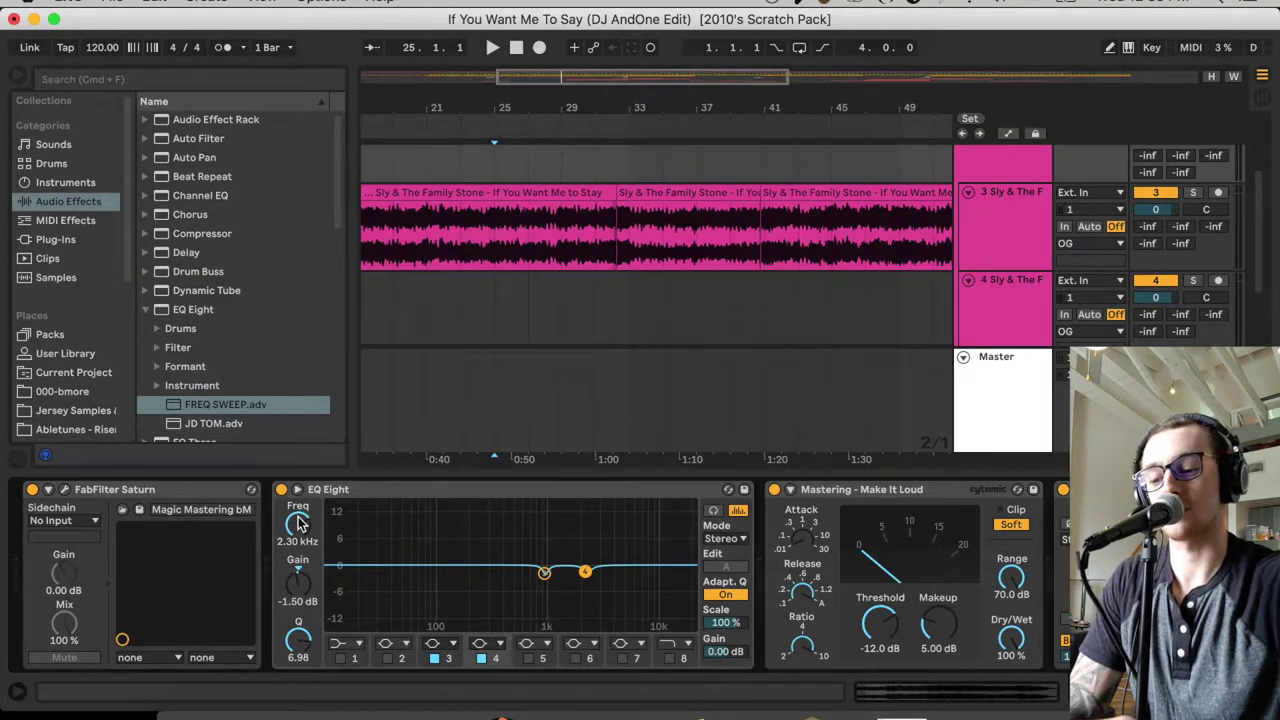
scroll(811, 544, "right", 5)
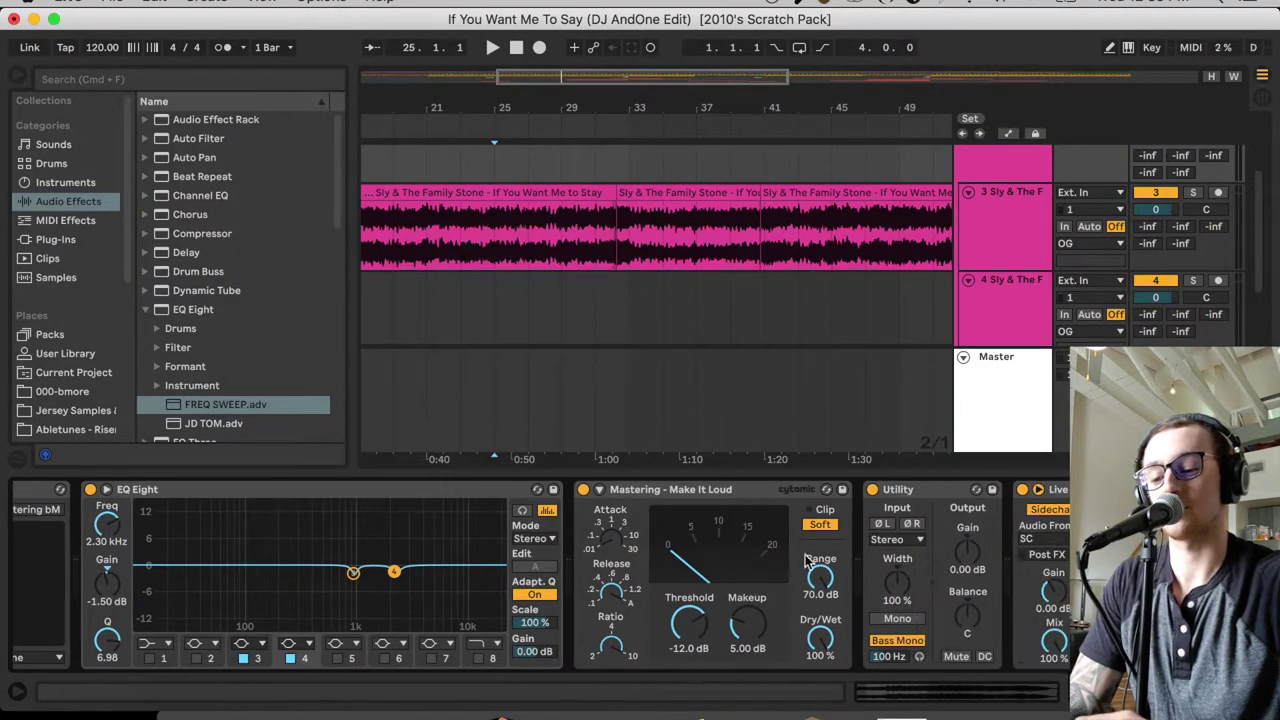
scroll(808, 562, "right", 5)
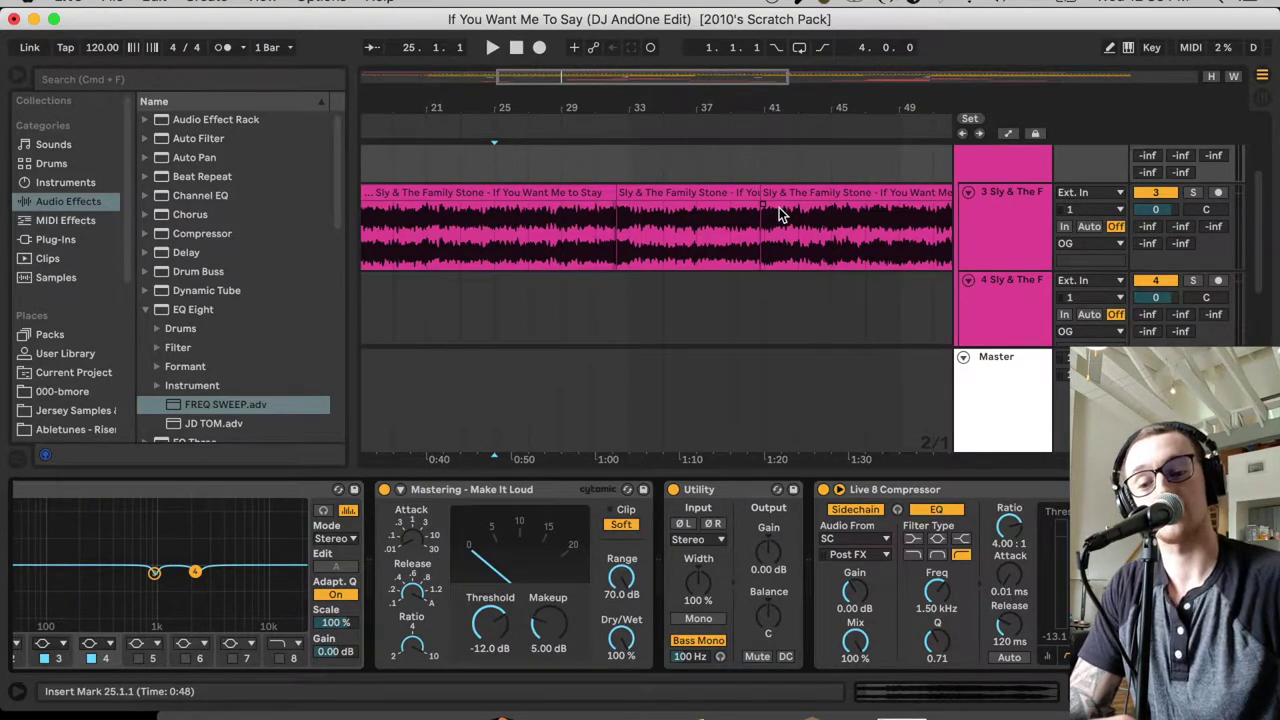
Reset the SC track's volume to 0 dB, solo it, and play from bar 33.
left_click(855, 489)
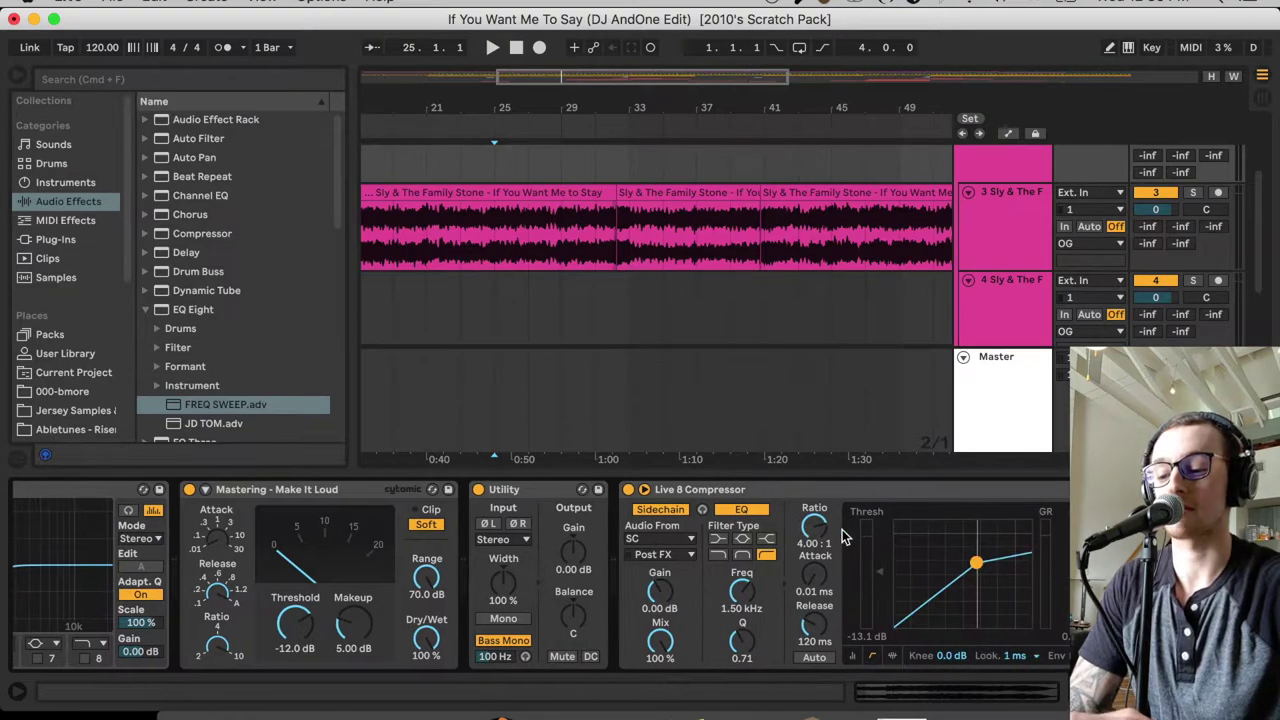
scroll(906, 217, "up", 5)
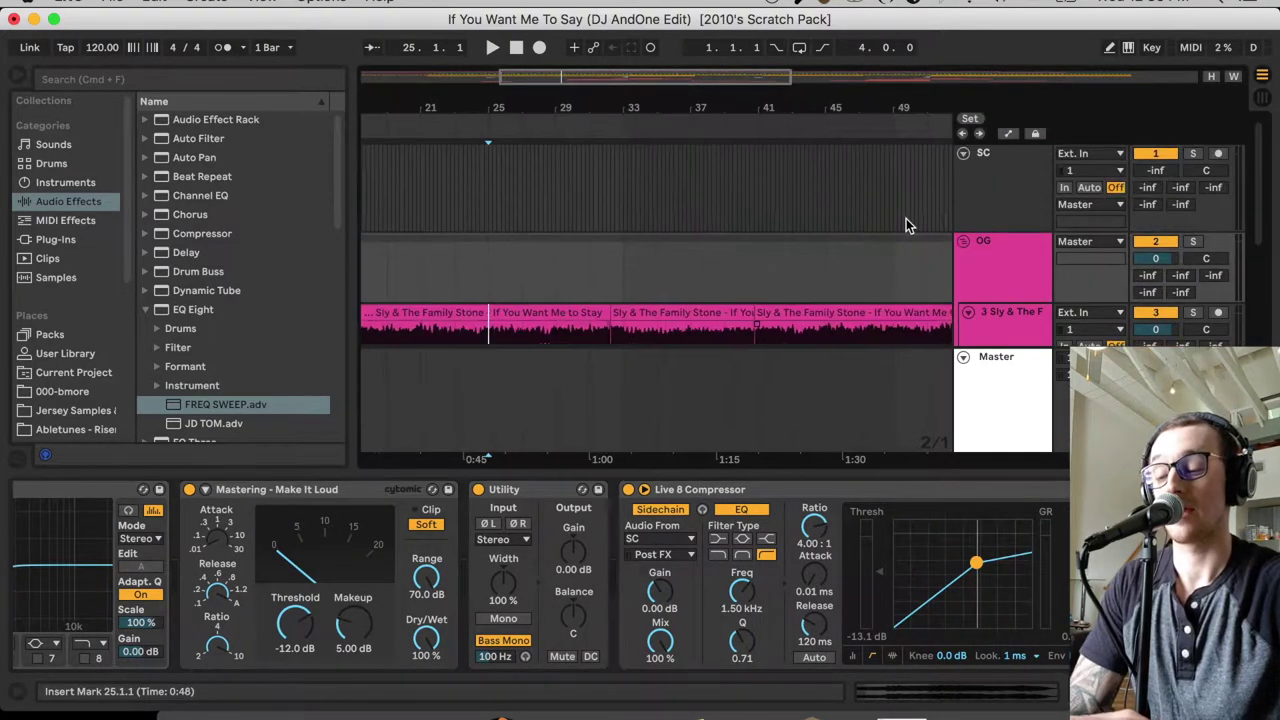
left_click(619, 200)
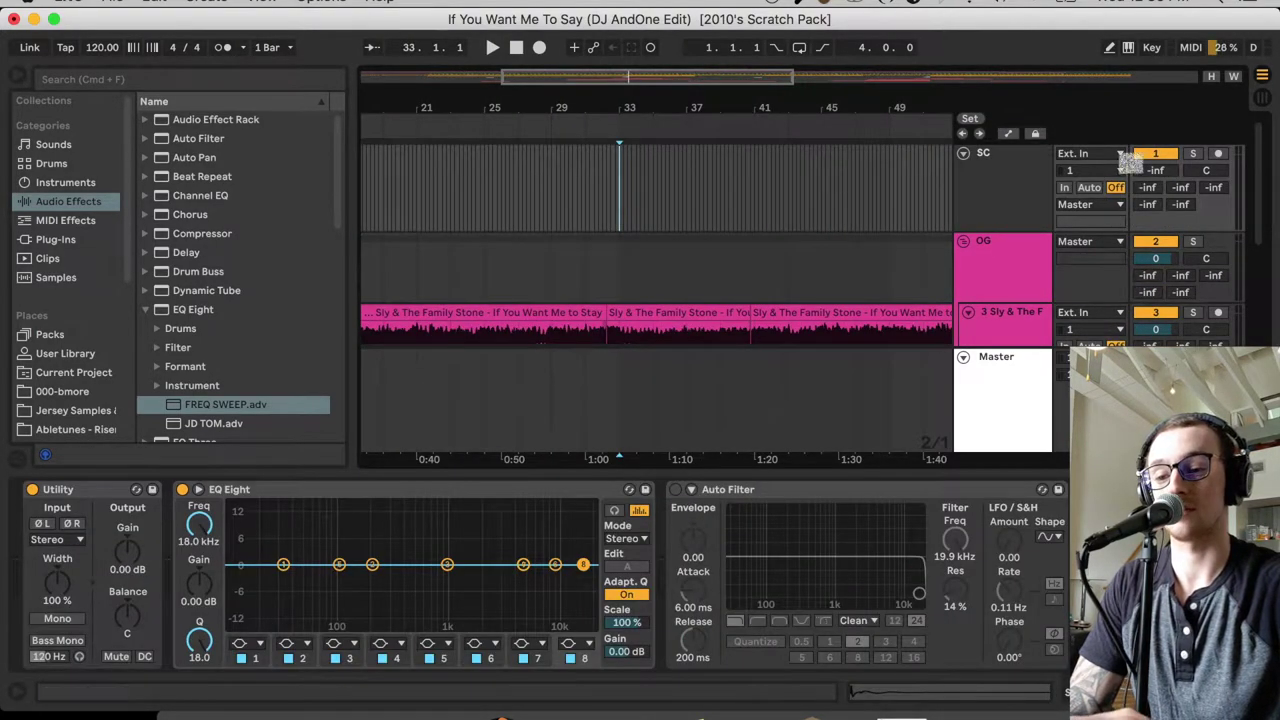
left_click(1156, 171)
key("Delete")
left_click(1192, 155)
key("space")
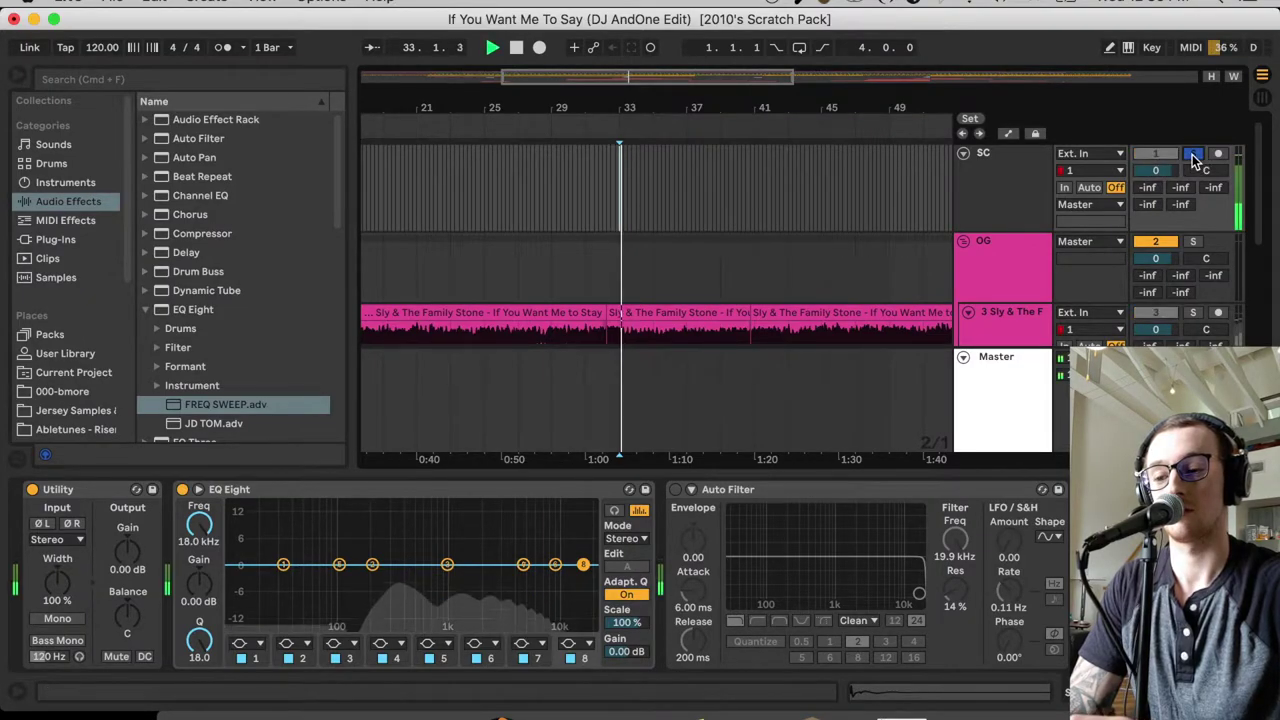
Stop playback and return the start point to bar 33.
left_click(647, 237)
scroll(647, 237, "down", 3)
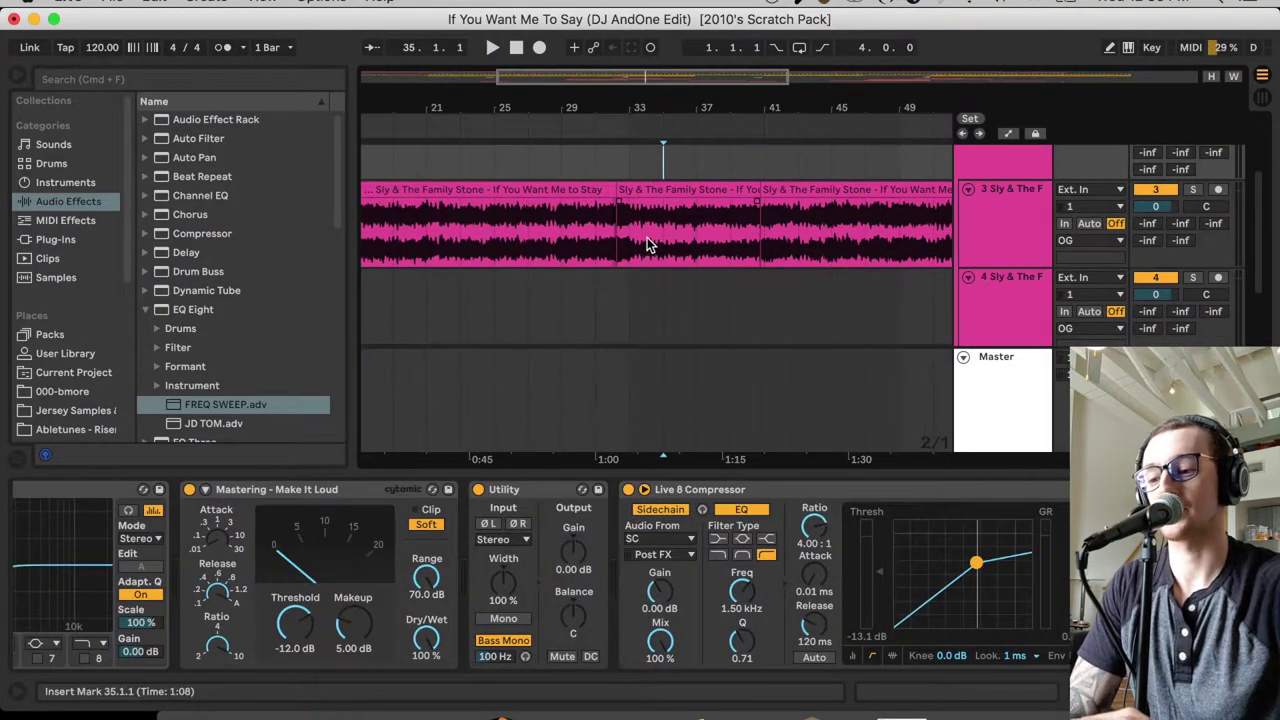
key("space")
left_click(702, 195)
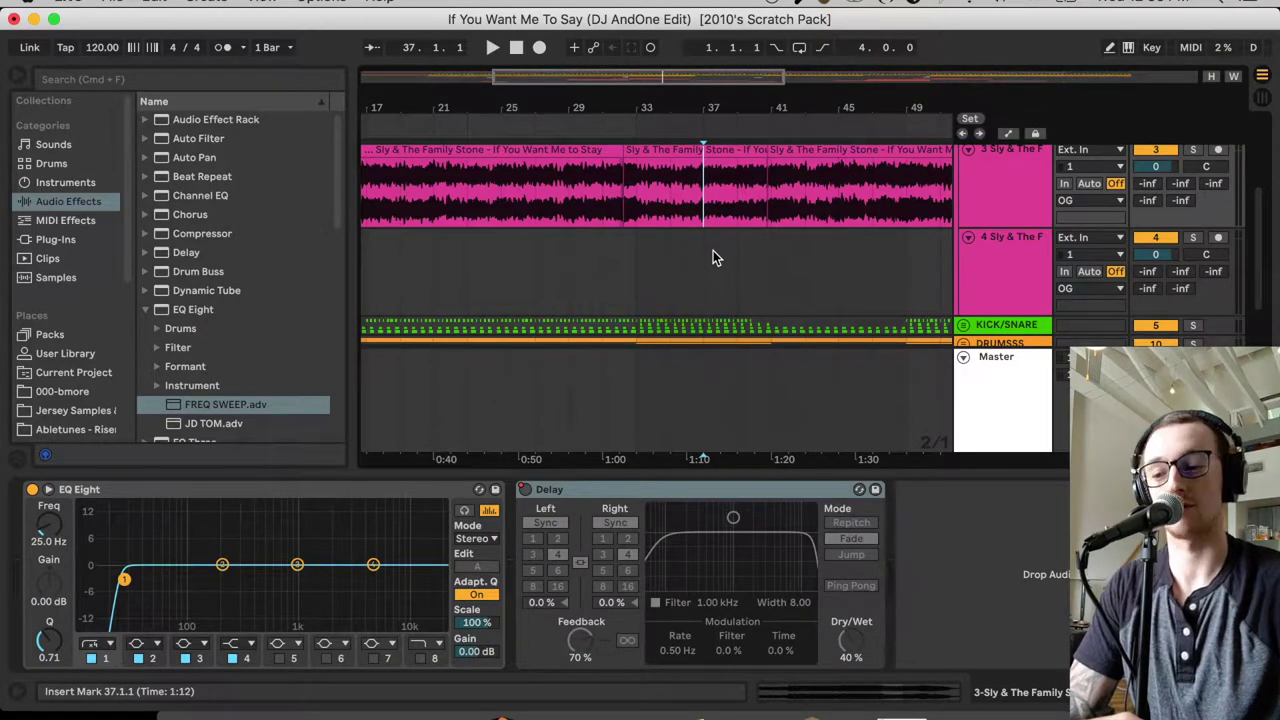
left_click(649, 264)
scroll(649, 264, "down", 3)
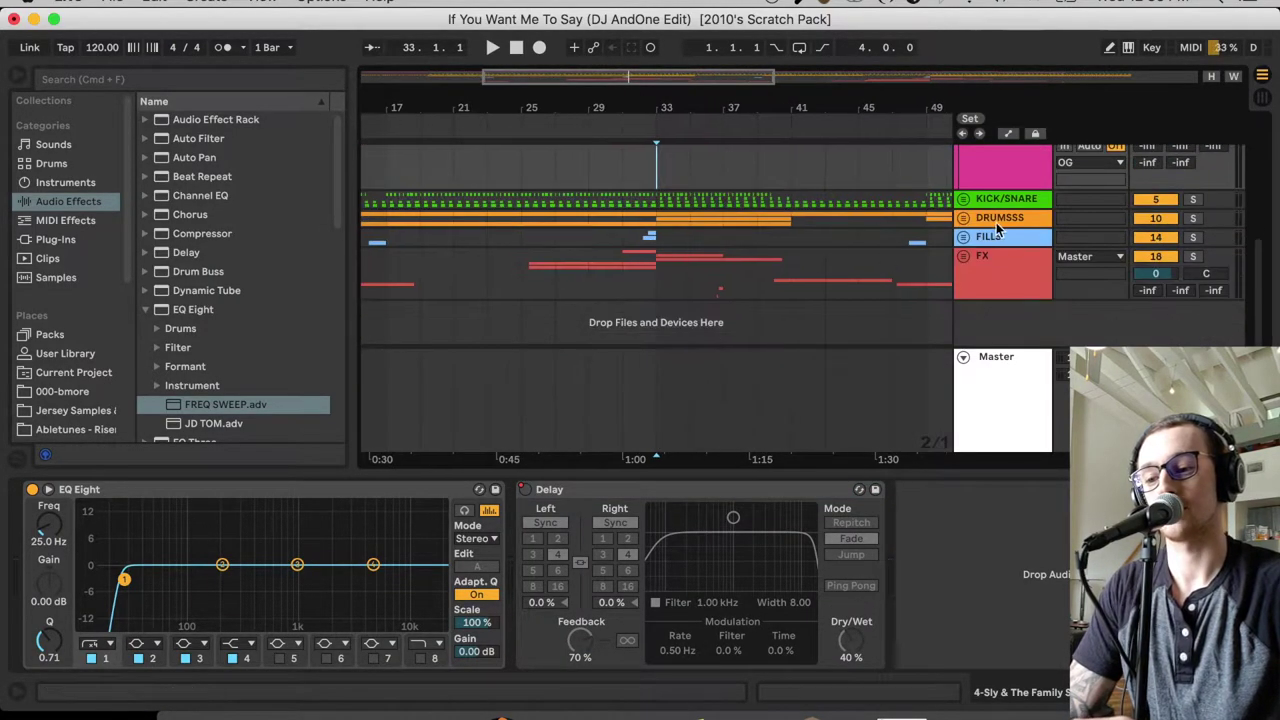
Unfold the KICK/SNARE group and audition the soloed KICK track from bar 33.
left_click(964, 200)
scroll(690, 268, "down", 2)
left_click(666, 174)
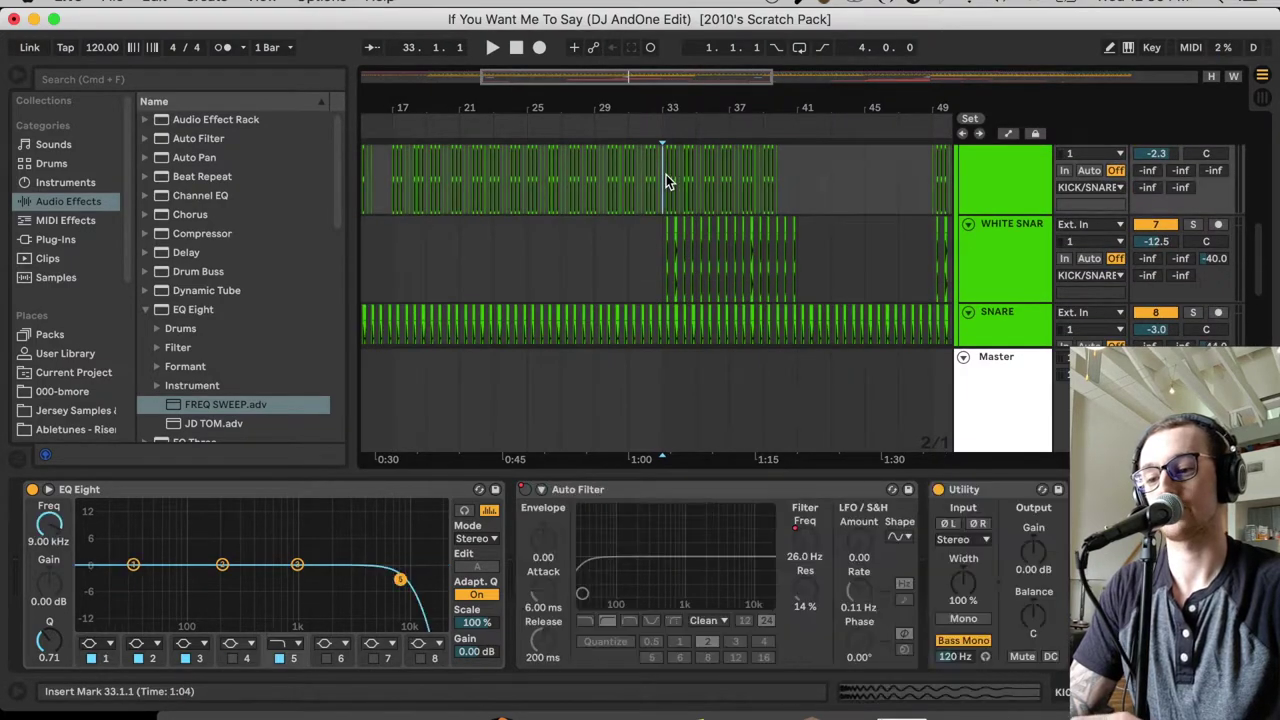
scroll(1228, 237, "up", 2)
left_click(1192, 254)
key("space")
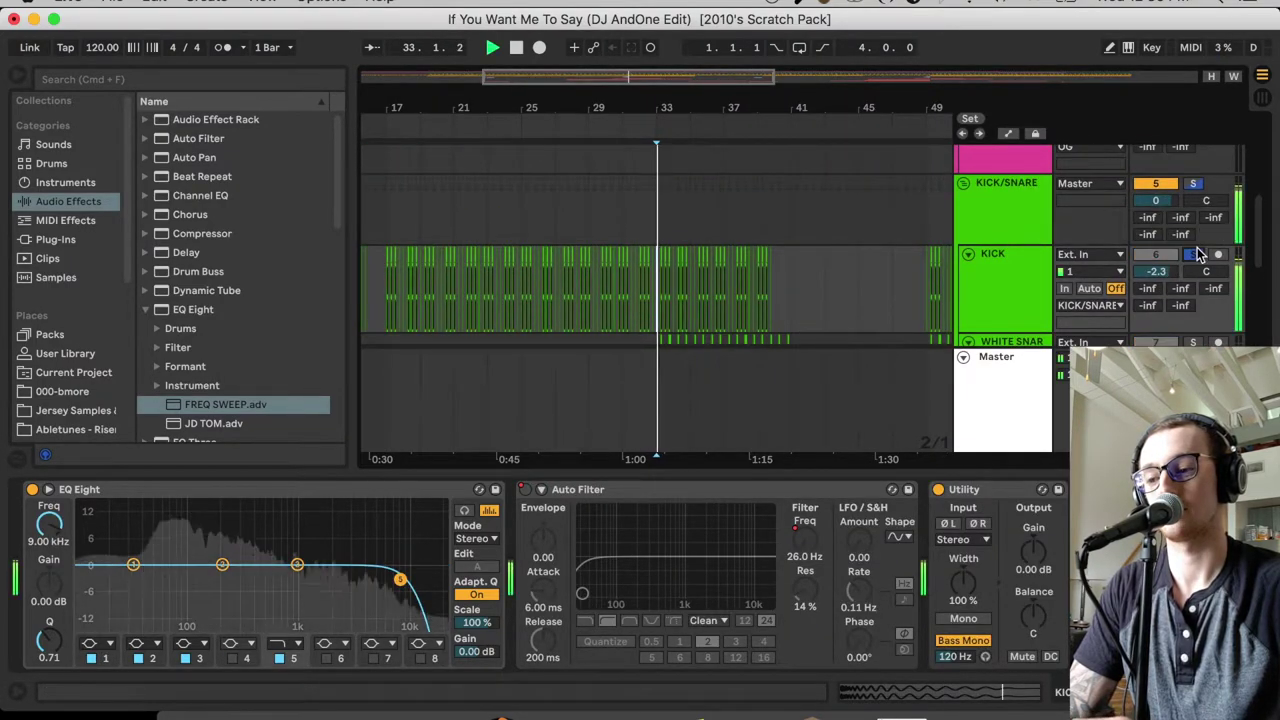
key("space")
Zoom into bars 35–41 and open the OLIVER_kick_clean clip's sample details.
left_click_drag(615, 72, 409, 257)
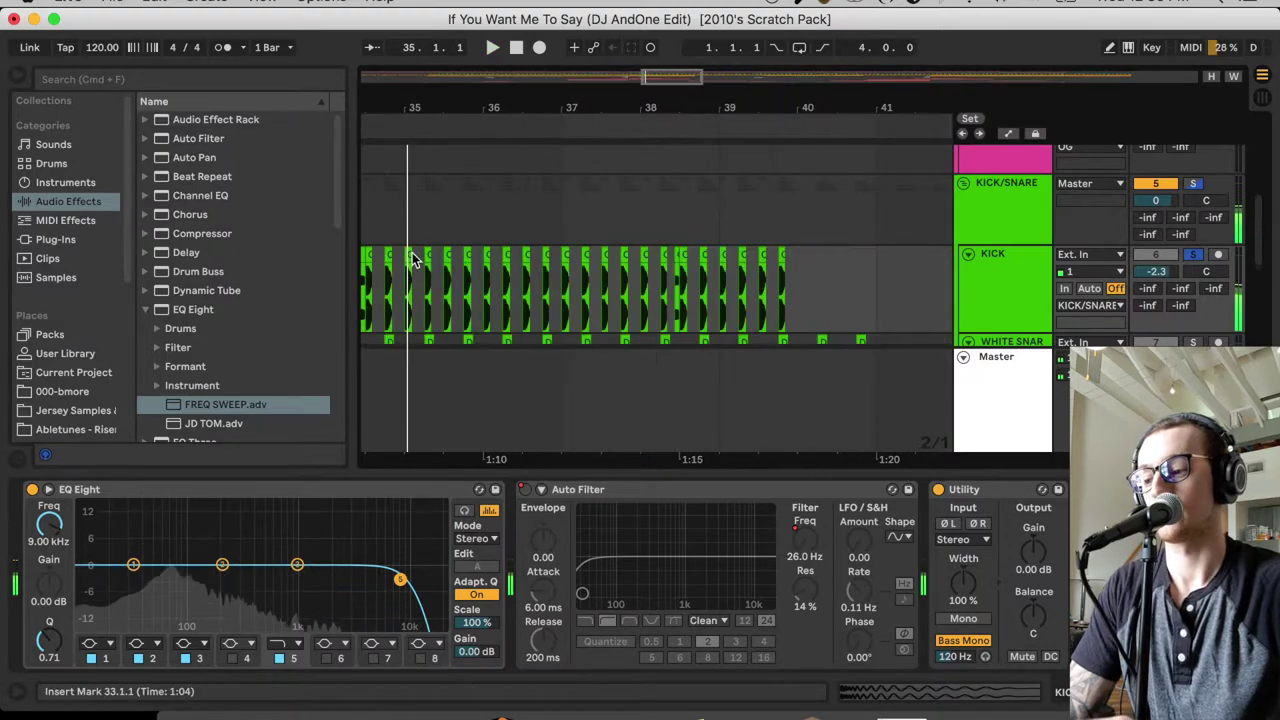
double_click(408, 253)
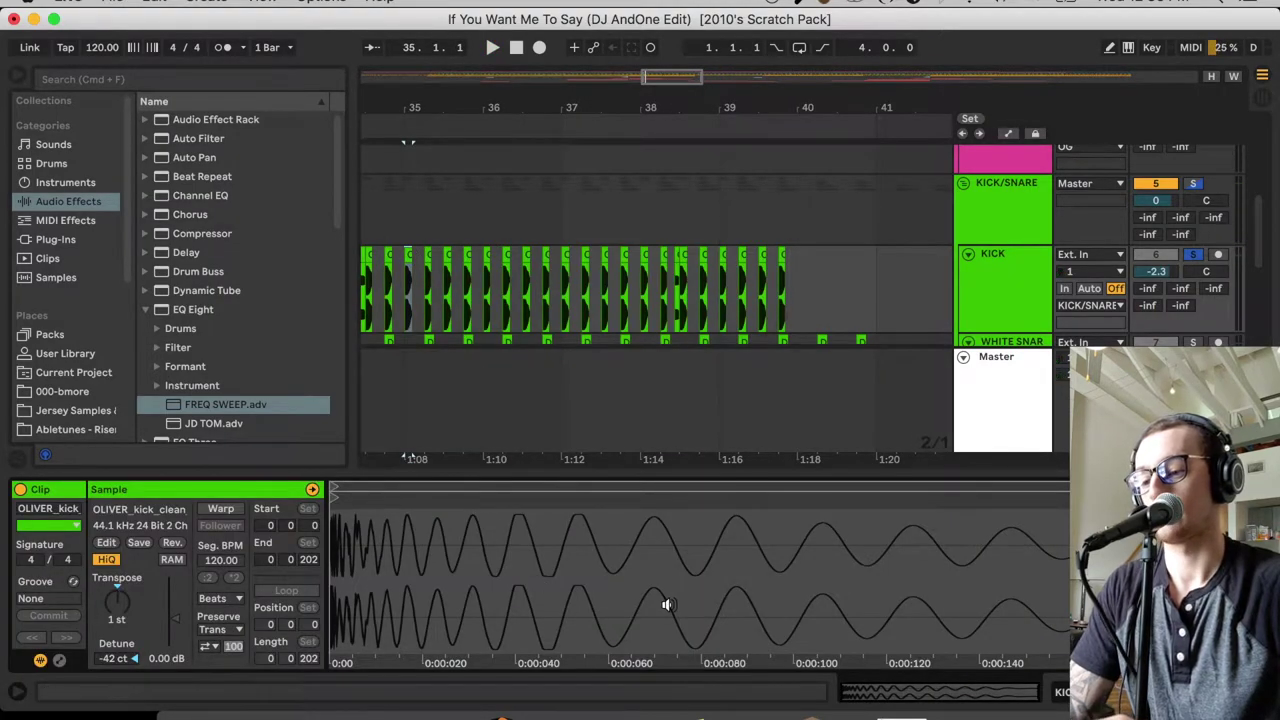
left_click(806, 262)
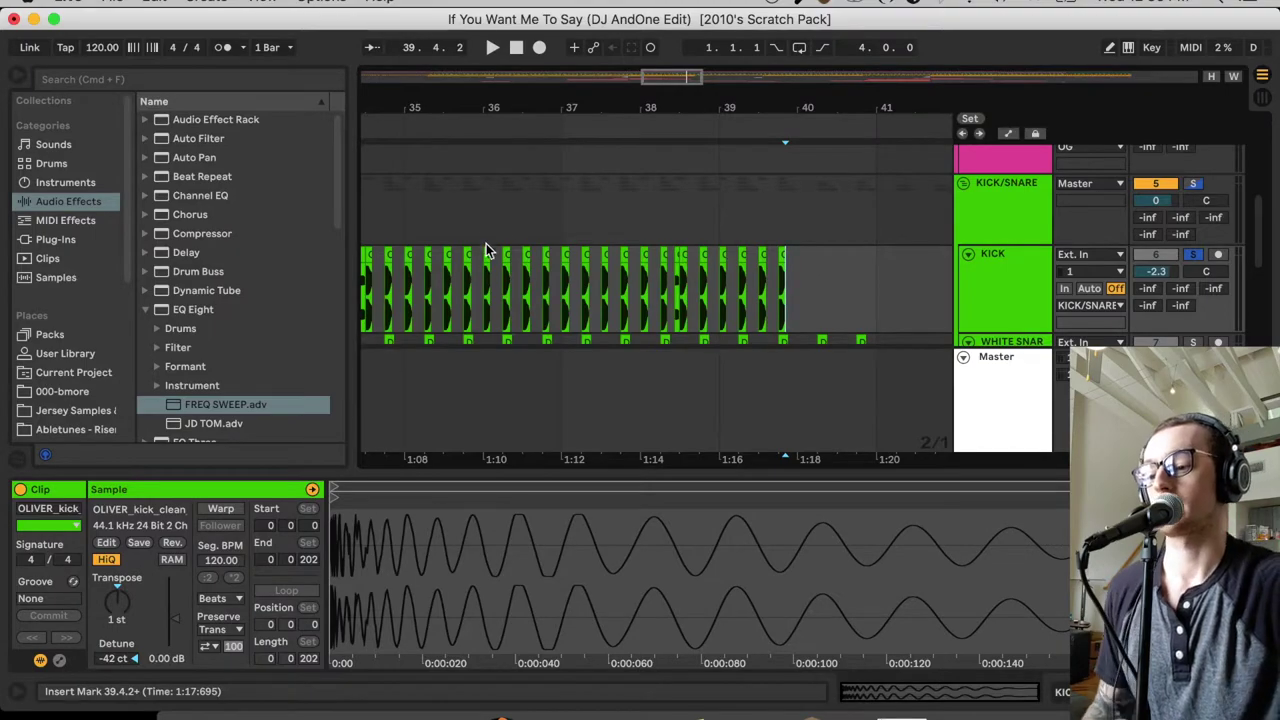
left_click(658, 194)
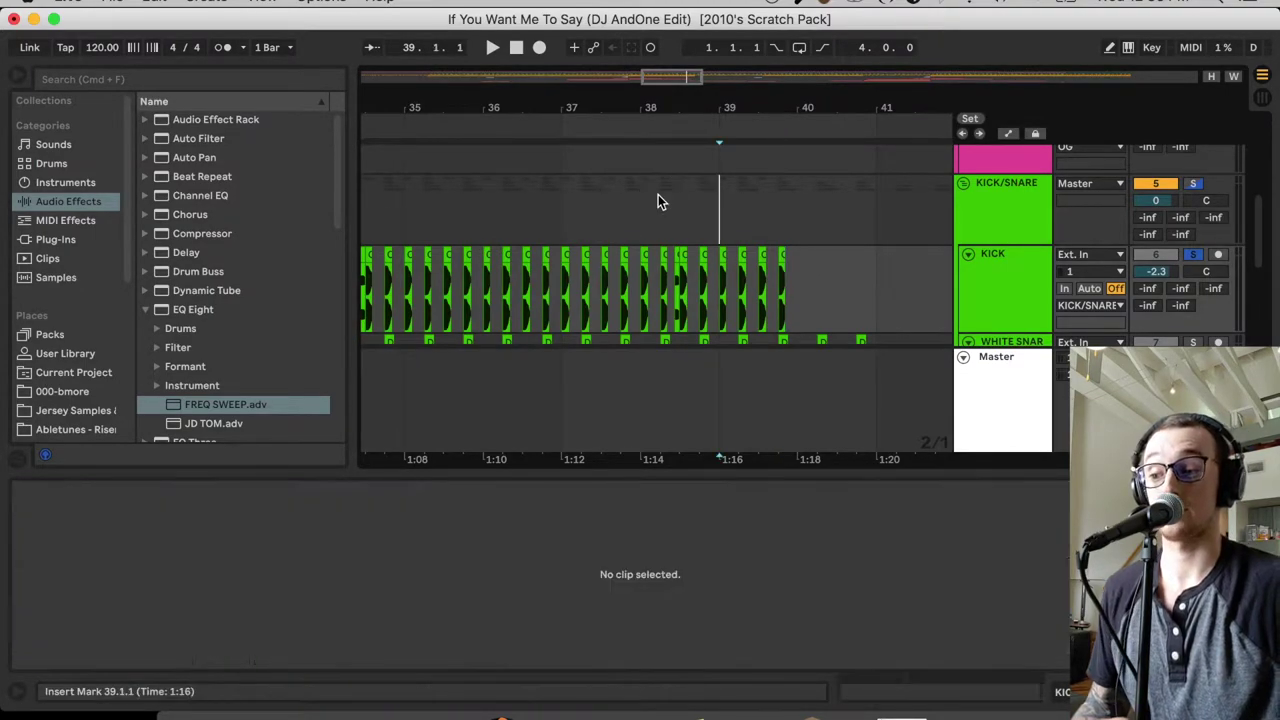
left_click(565, 250)
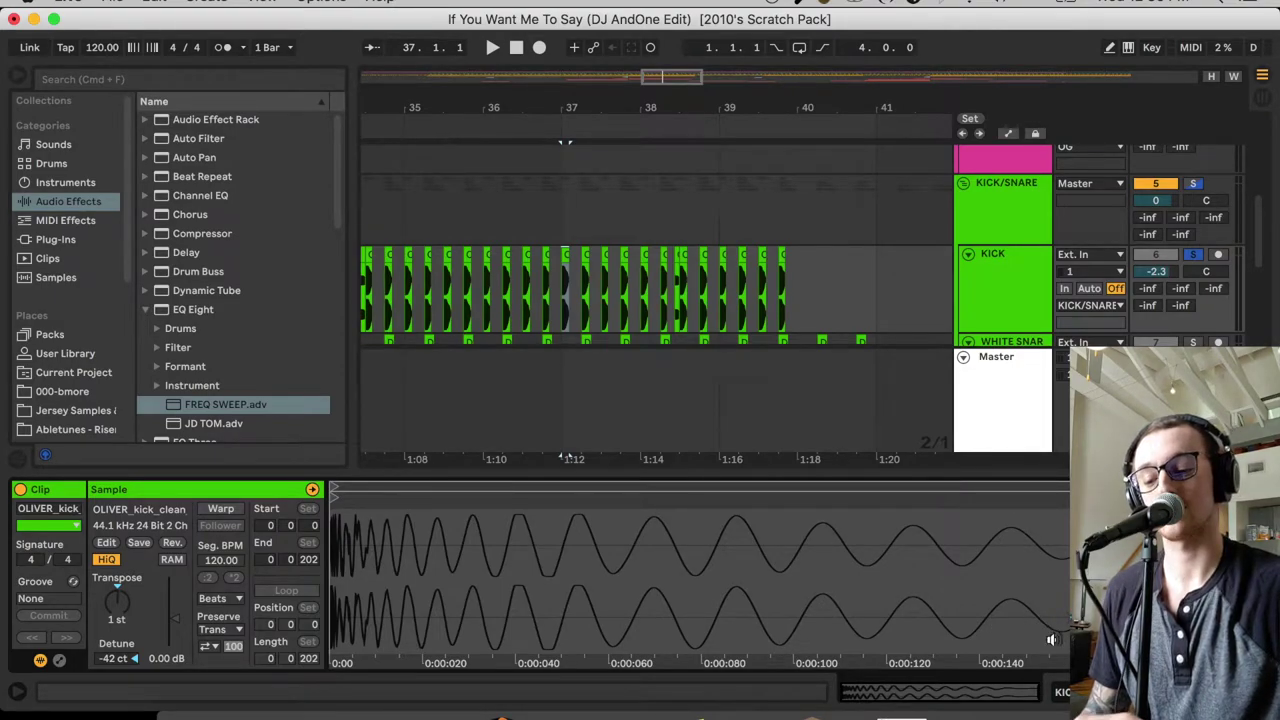
scroll(879, 368, "up", 4)
scroll(879, 256, "up", 4)
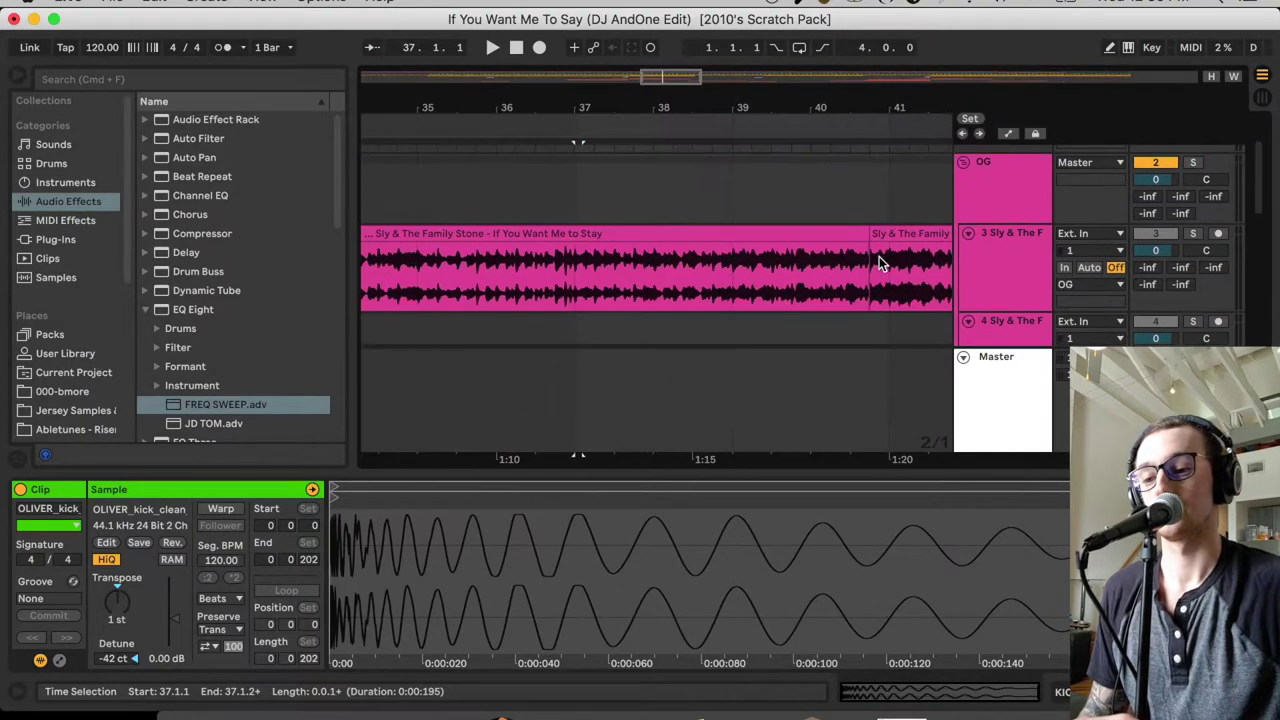
View the OG group's device chain, then the Sly & The Family Stone track's EQ Eight and Delay.
left_click(991, 190)
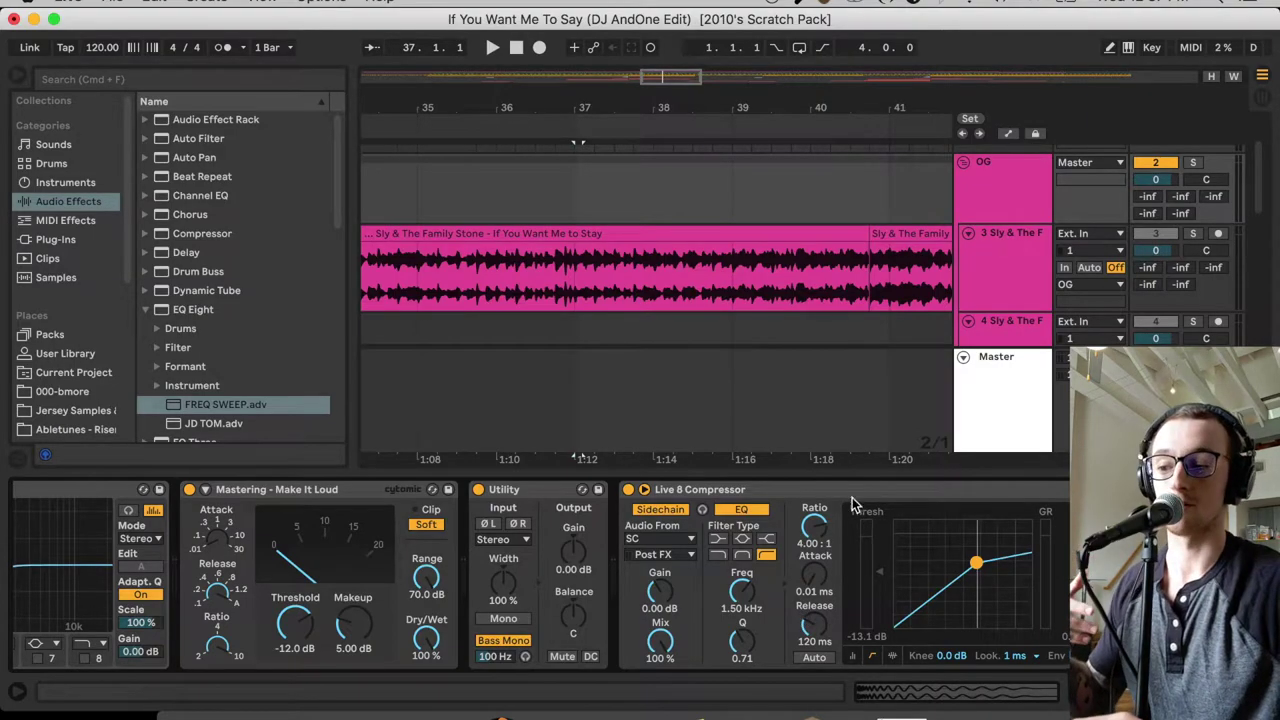
left_click(576, 291)
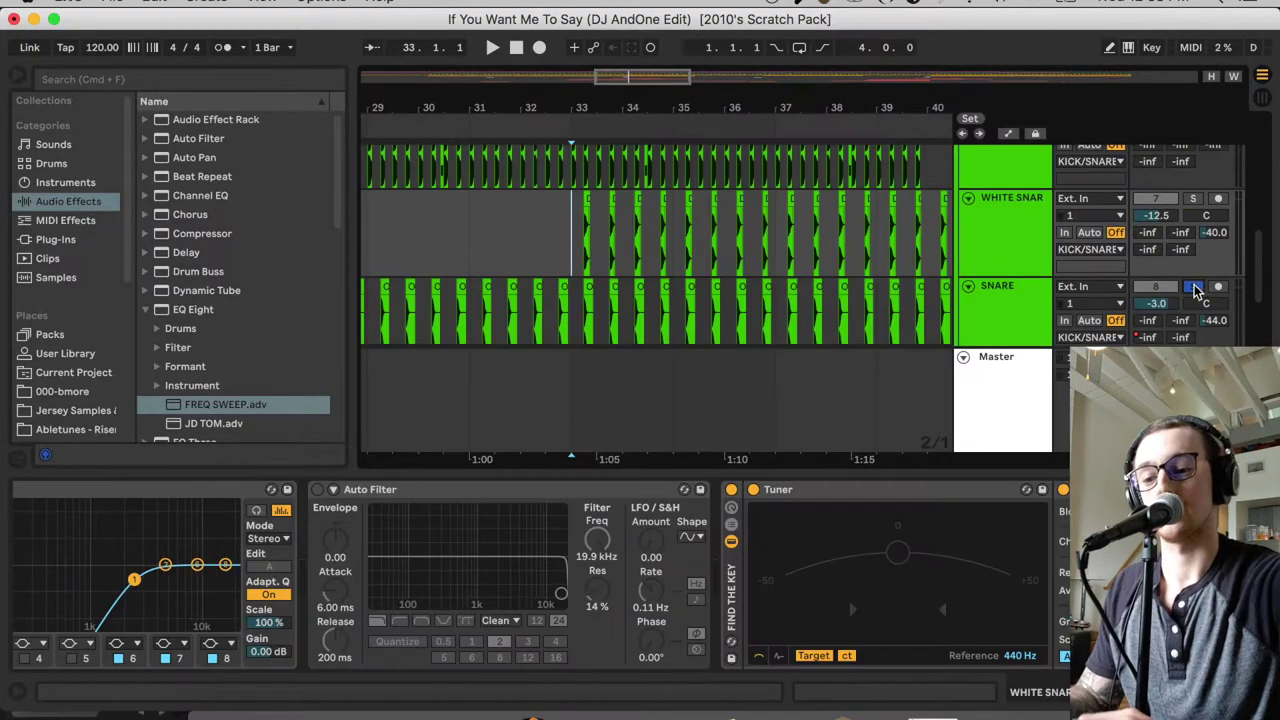
Play the snare lanes from bar 33, then stop.
scroll(1175, 292, "down", 2)
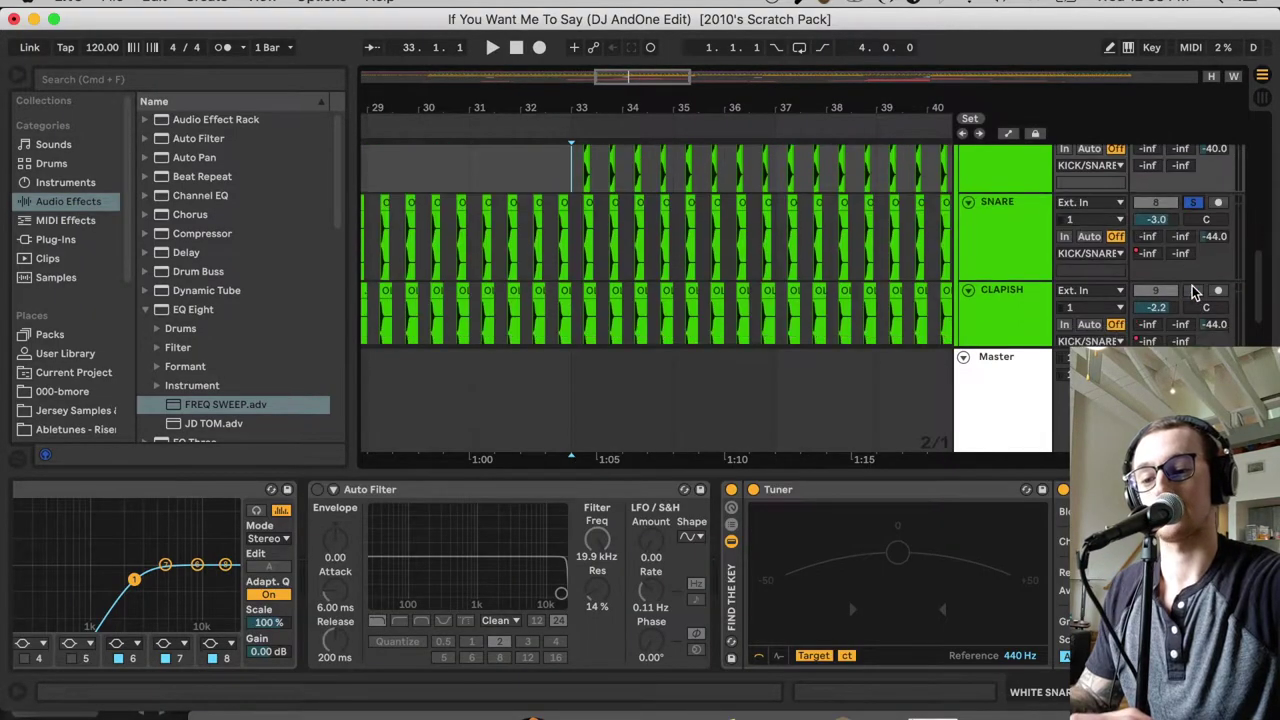
left_click(576, 238)
key("space")
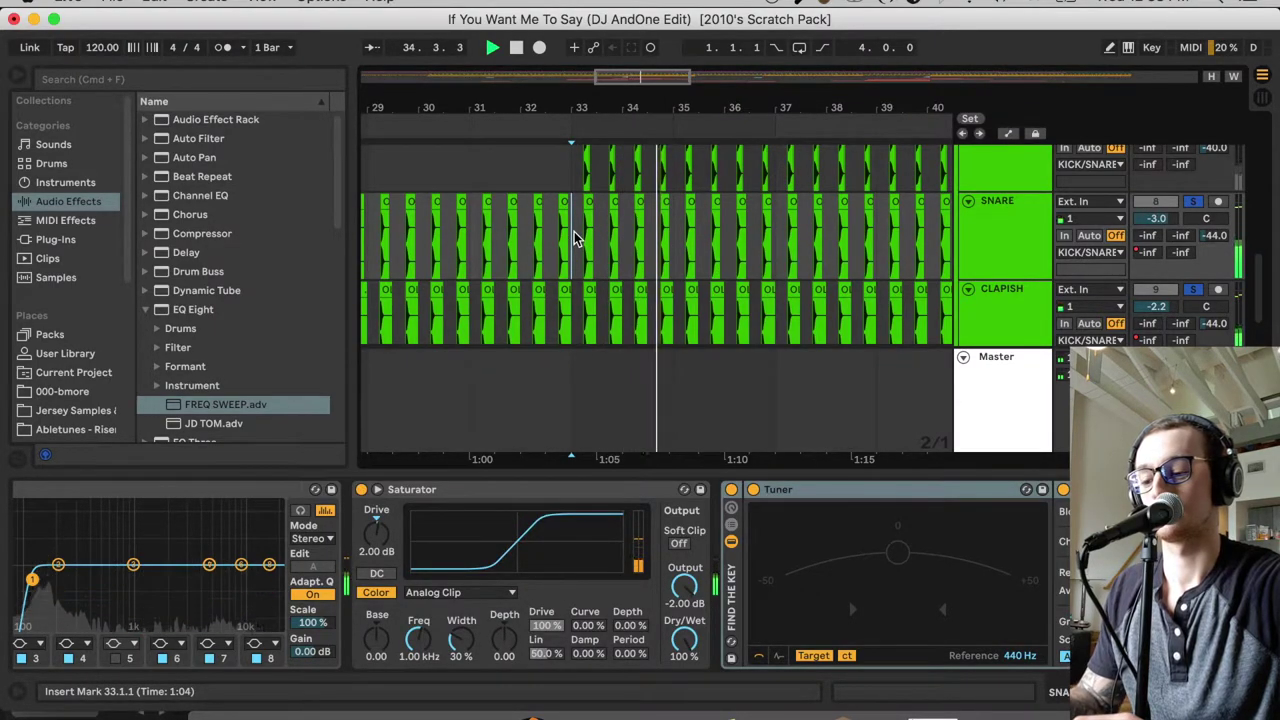
scroll(572, 248, "up", 2)
key("space")
Solo WHITE SNARE and audition it from bar 33, then unsolo the SNARE track.
left_click(570, 257)
left_click(568, 257)
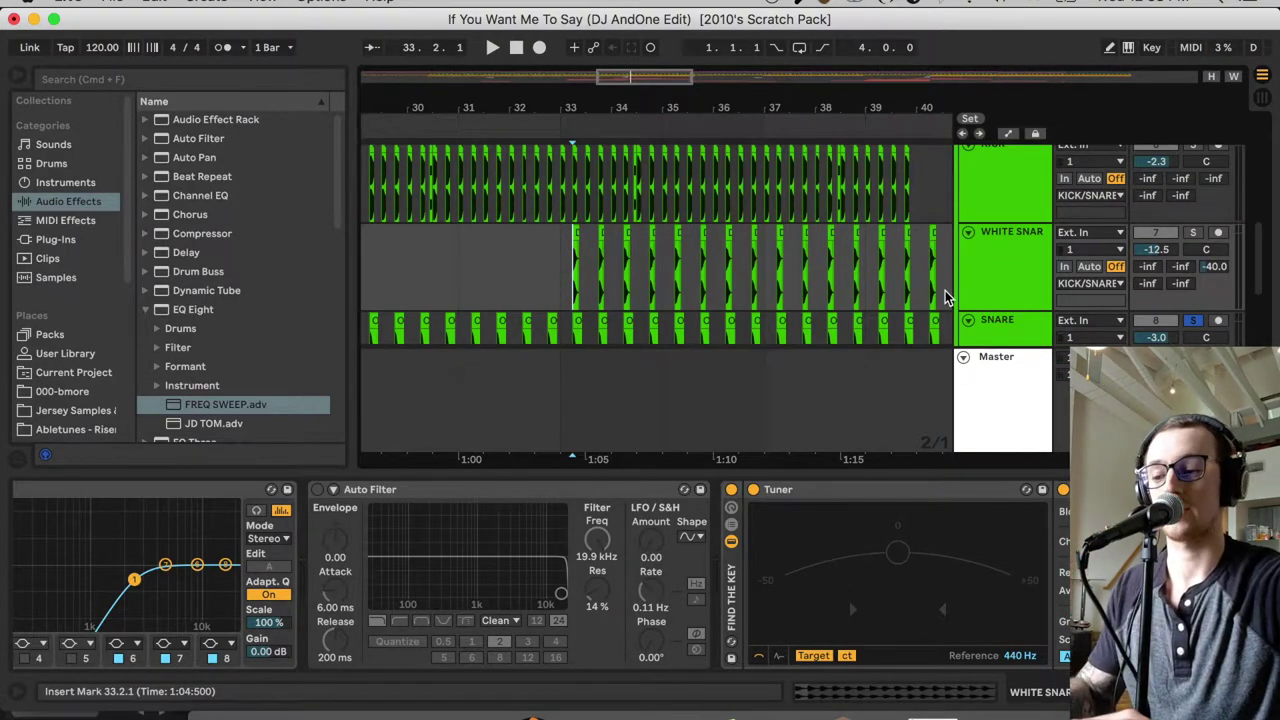
left_click(1192, 232)
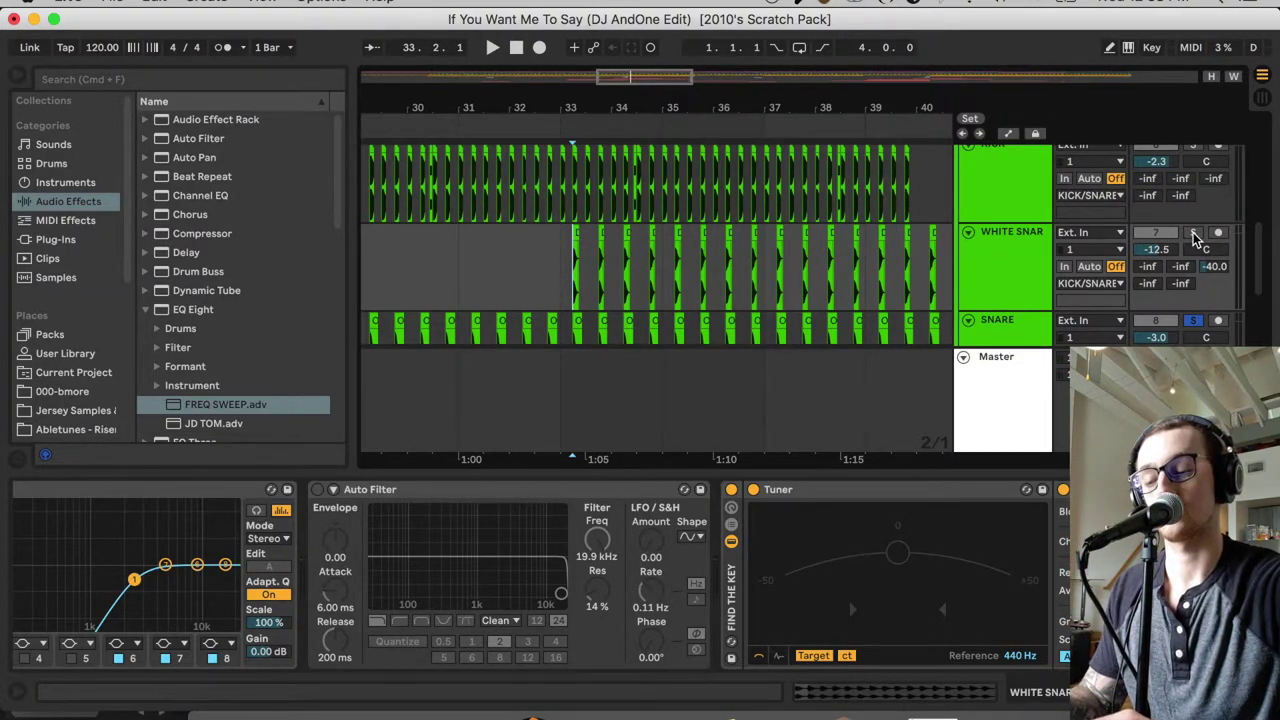
left_click(564, 267)
key("space")
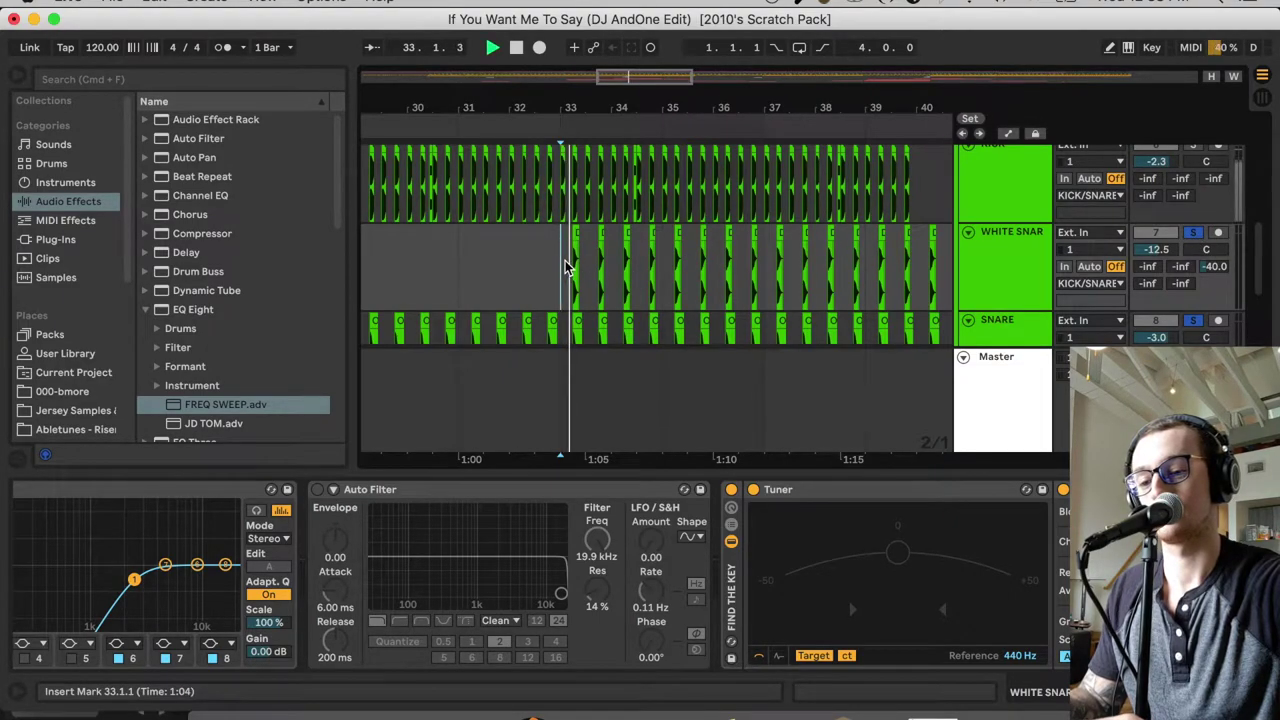
left_click(1178, 318)
left_click(551, 275)
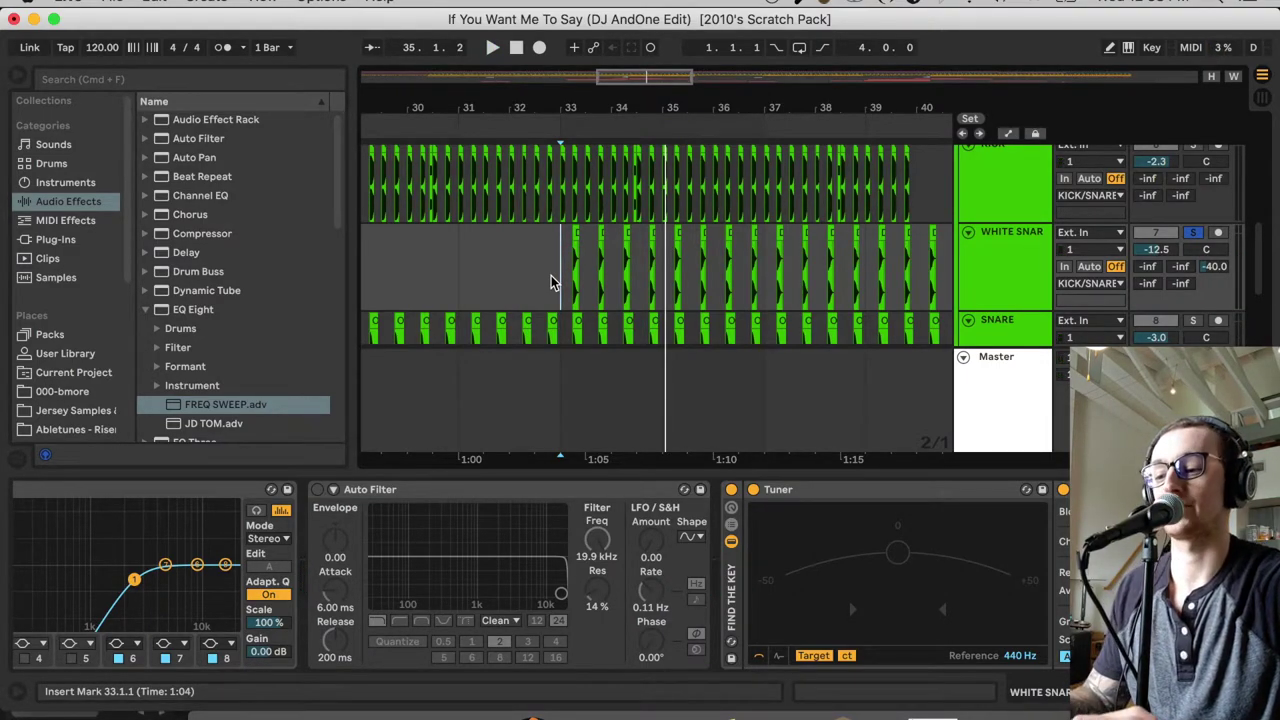
Zoom out and select the orange cd_drm120 drum loop clip.
scroll(551, 275, "down", 3)
left_click_drag(651, 88, 651, 86)
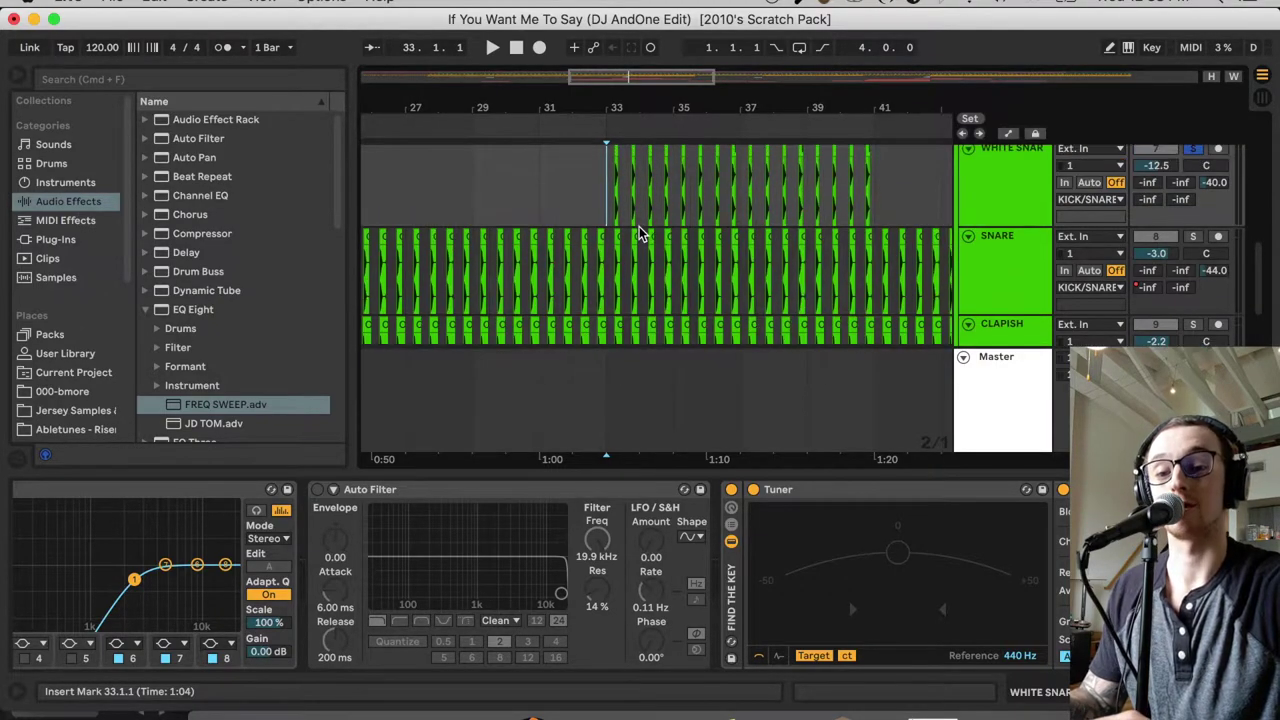
scroll(639, 226, "down", 5)
left_click(655, 258)
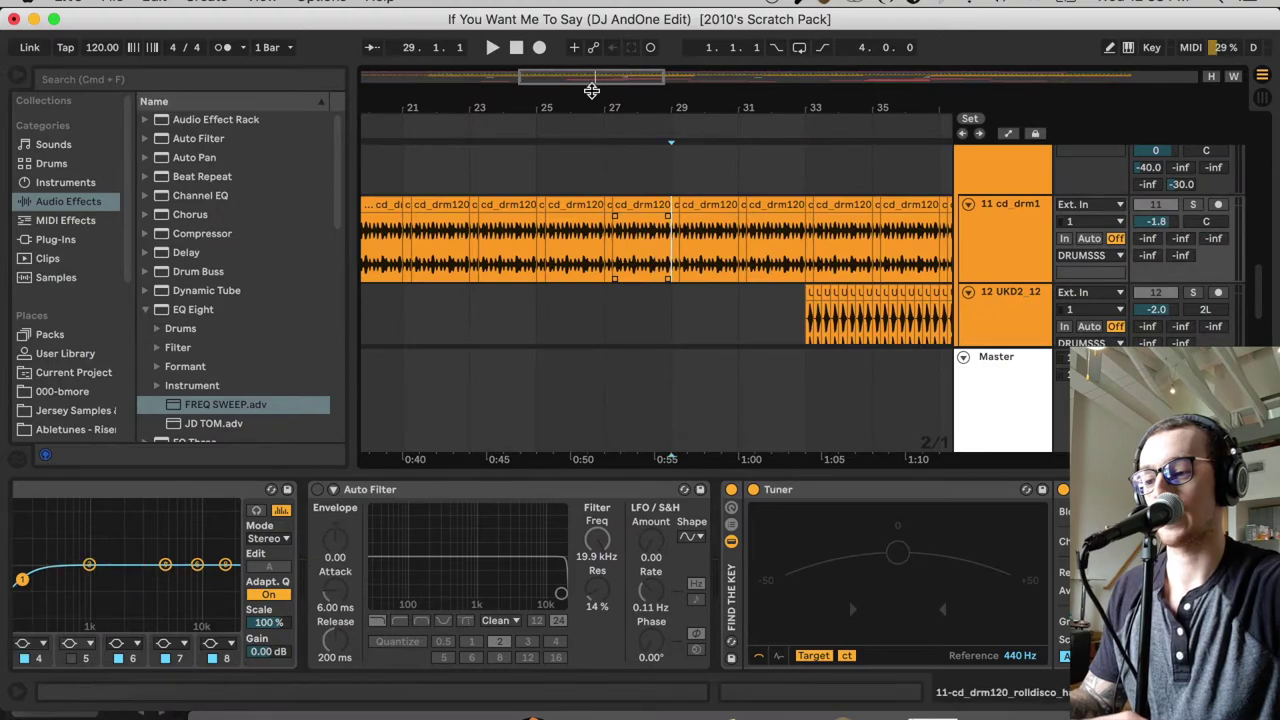
Play the orange drum loops from bar 33, then stop.
scroll(680, 215, "down", 5)
scroll(693, 200, "up", 2)
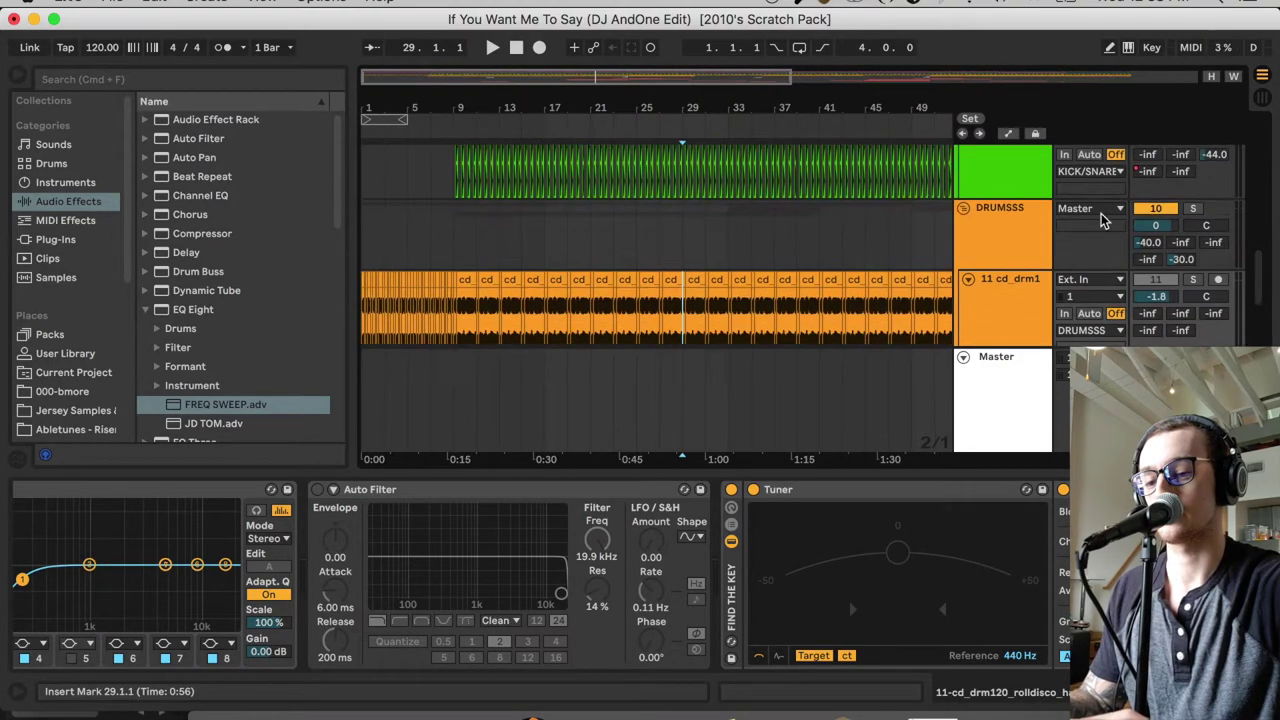
scroll(826, 283, "down", 3)
left_click(700, 192)
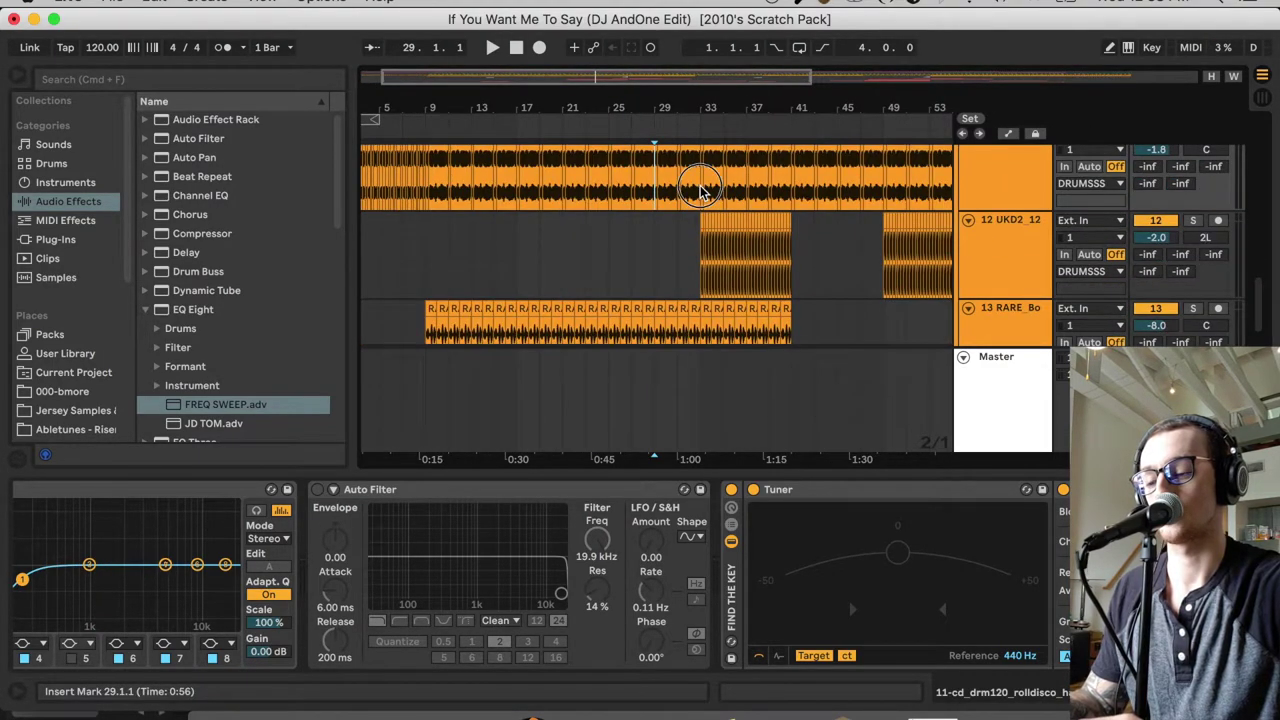
key("space")
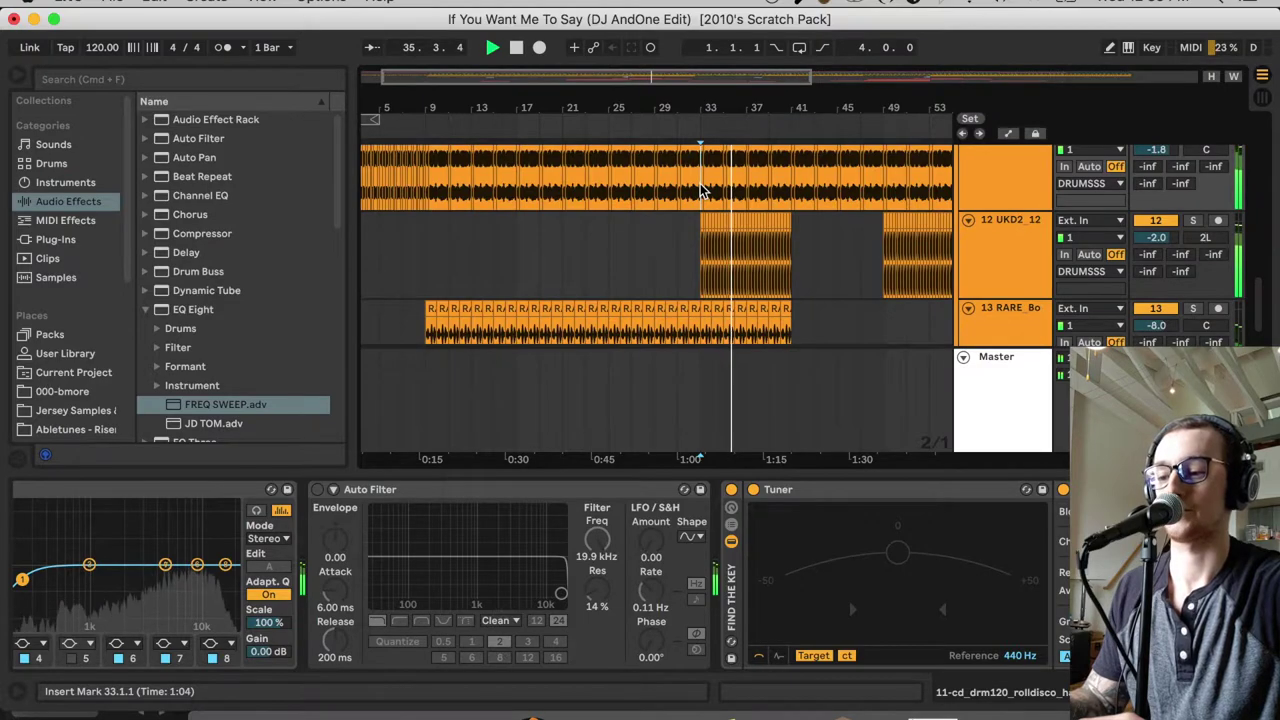
key("space")
View the DRUMSSS group's and 11 cd_drm1 track's effects, then delete the 11 cd_drm1 track.
scroll(788, 258, "up", 3)
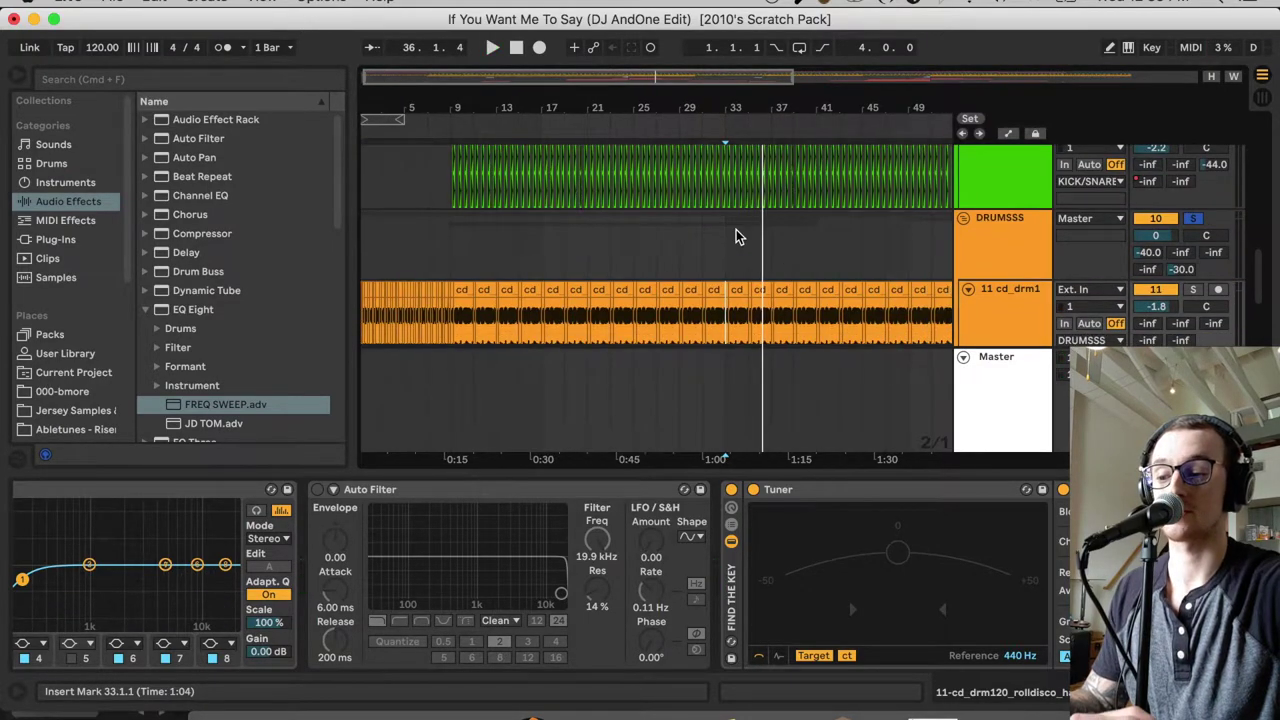
left_click(727, 238)
left_click(727, 320)
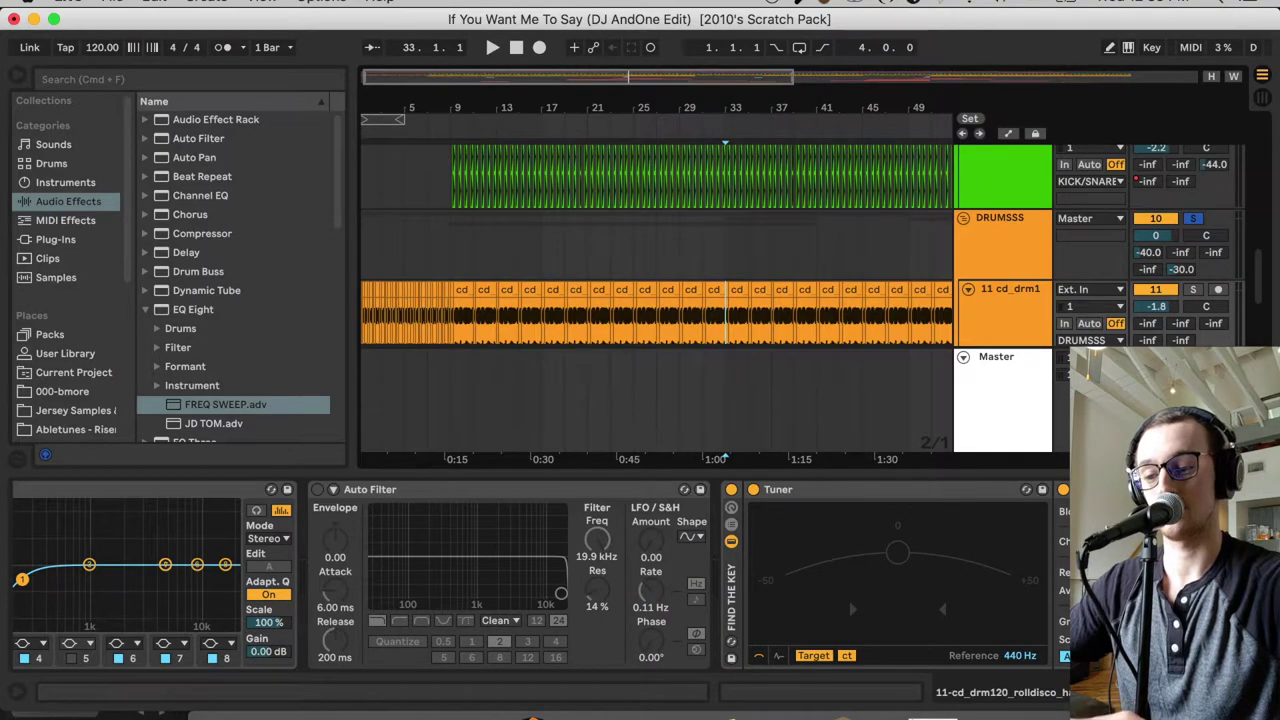
key("Delete")
left_click(1010, 337)
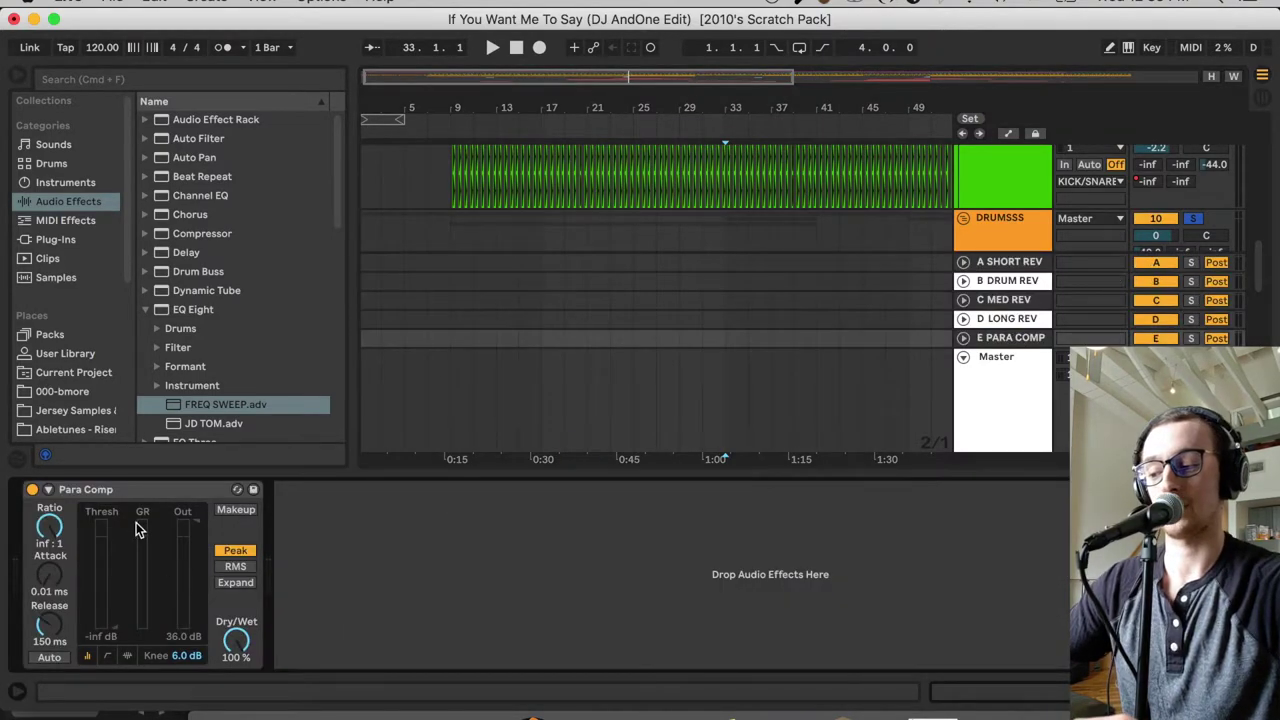
key("super+z")
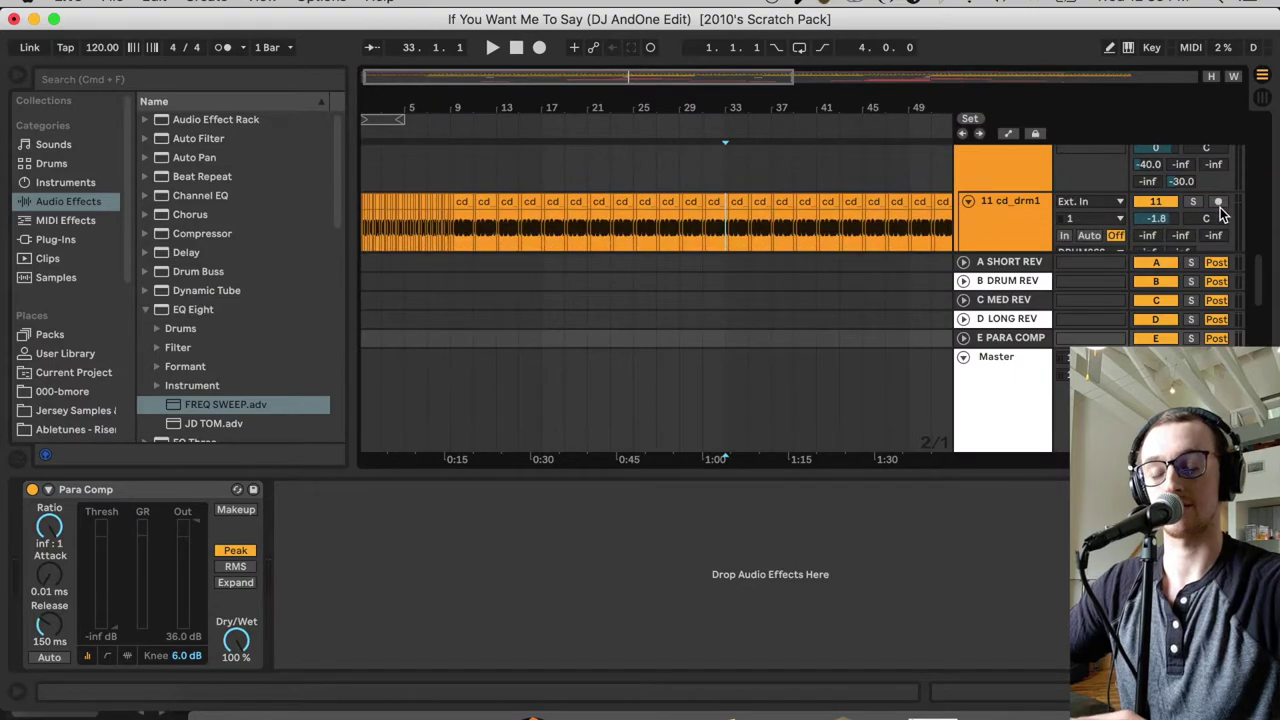
left_click(725, 228)
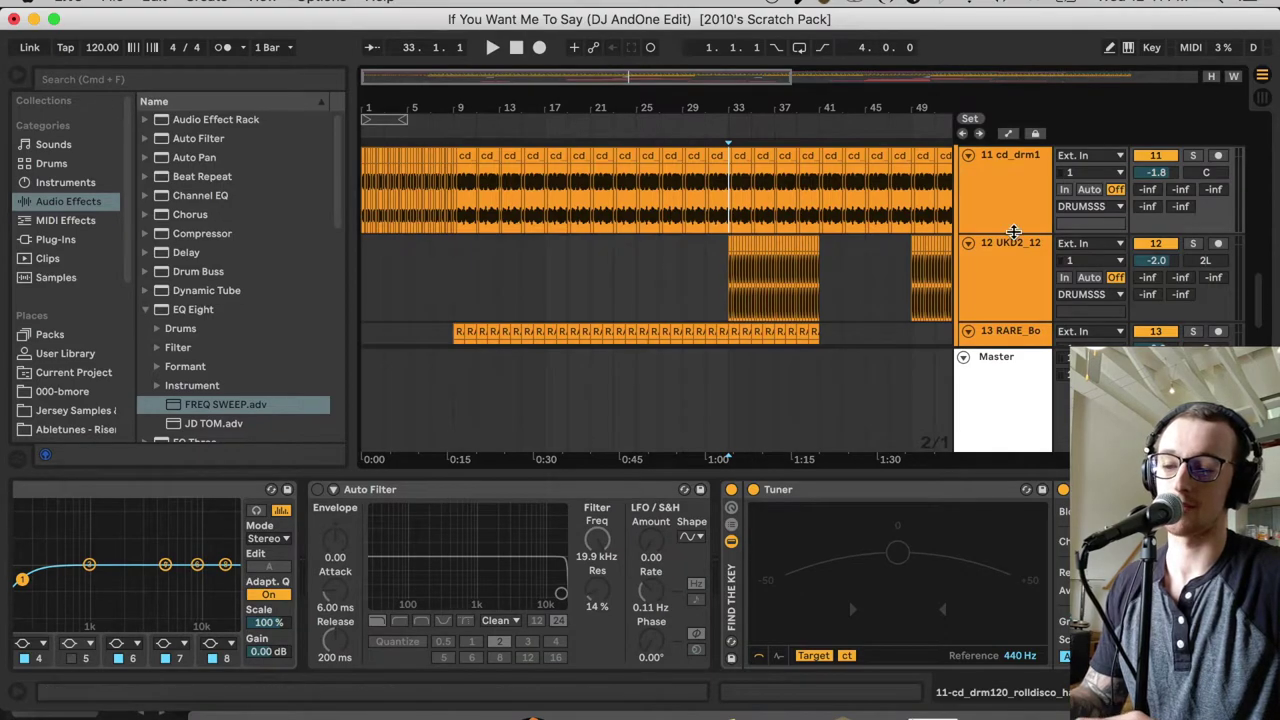
scroll(1014, 231, "up", 2)
A/B the DRUMSSS Enhance effect during playback, leave it on, then scroll to FILL 3 and FX.
left_click(1014, 233)
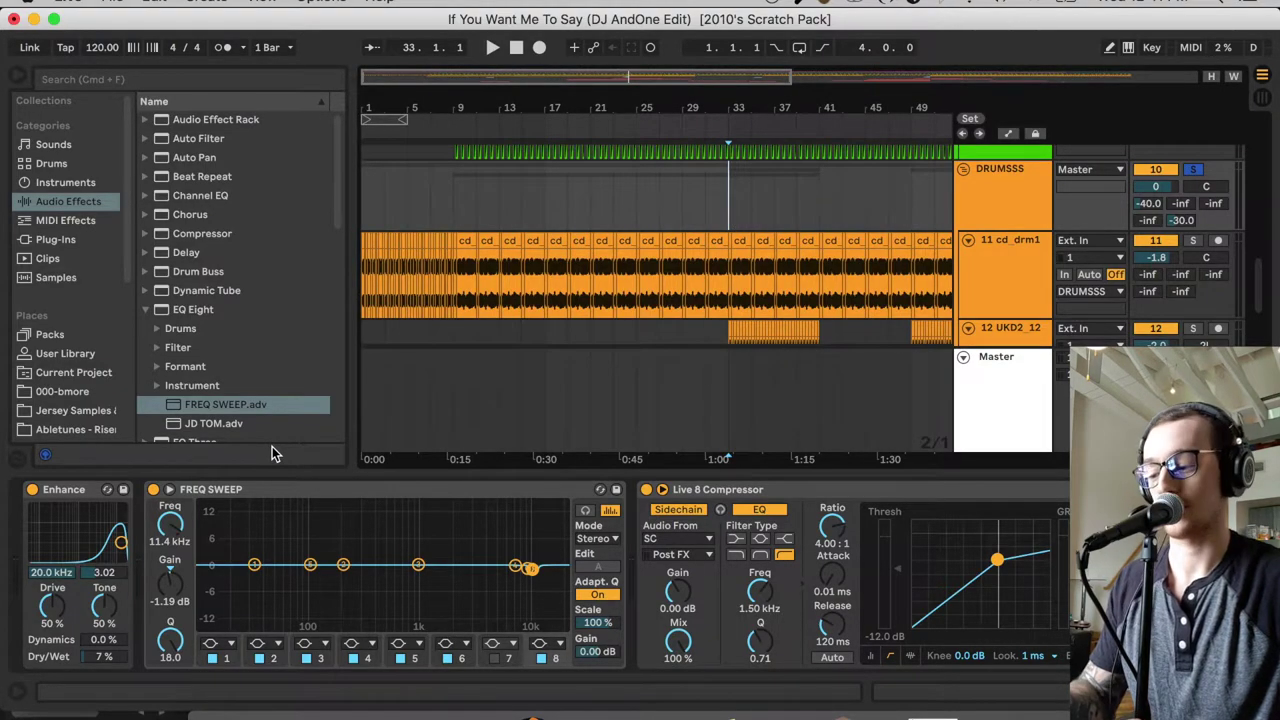
key("space")
left_click(32, 489)
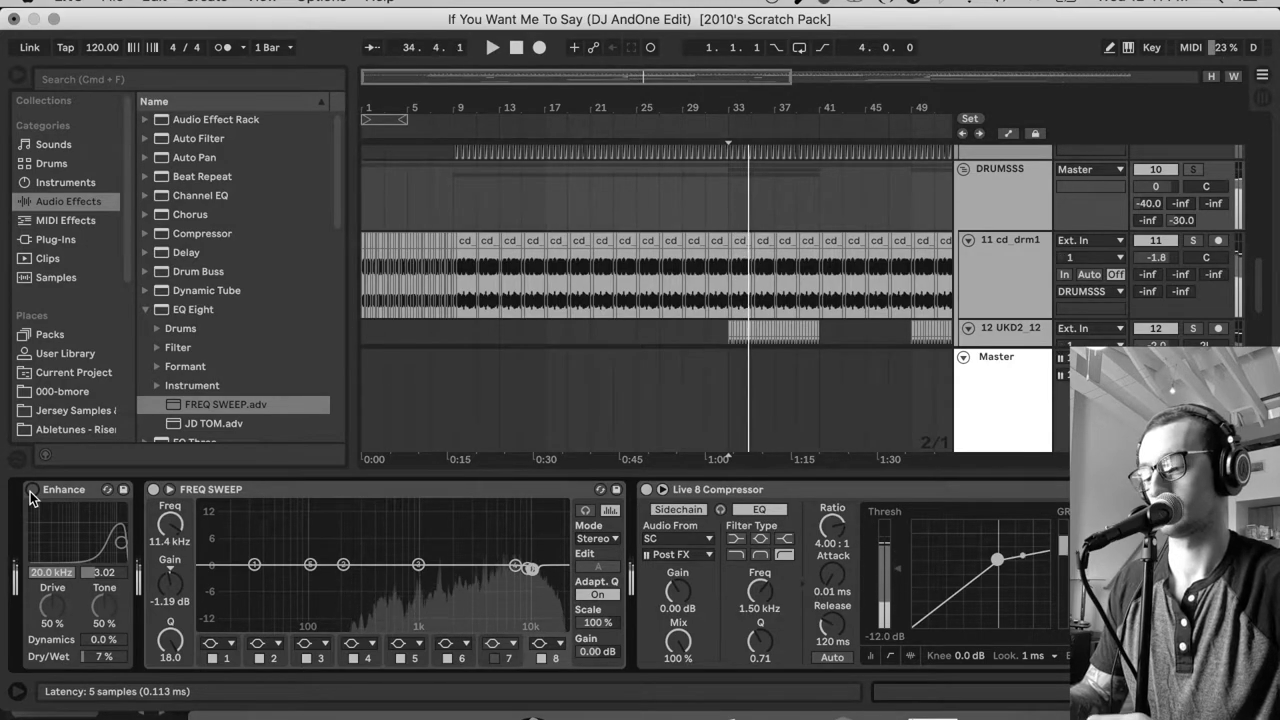
left_click(32, 489)
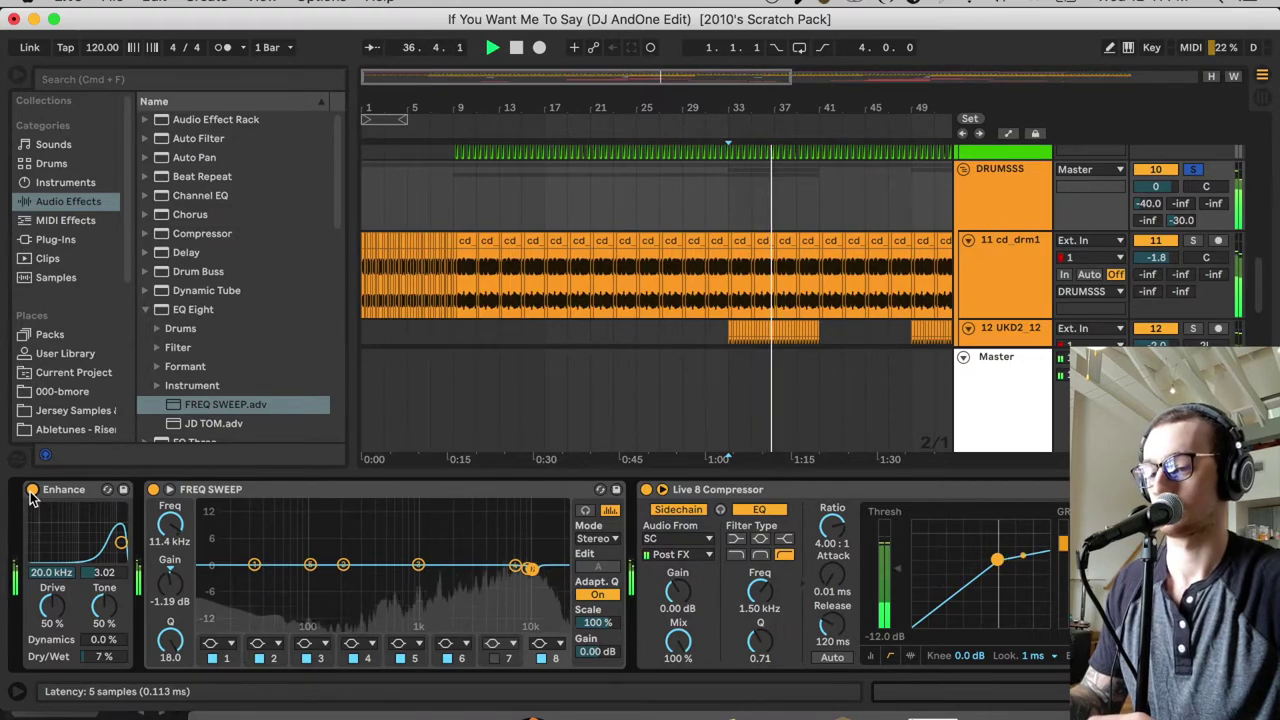
left_click(31, 491)
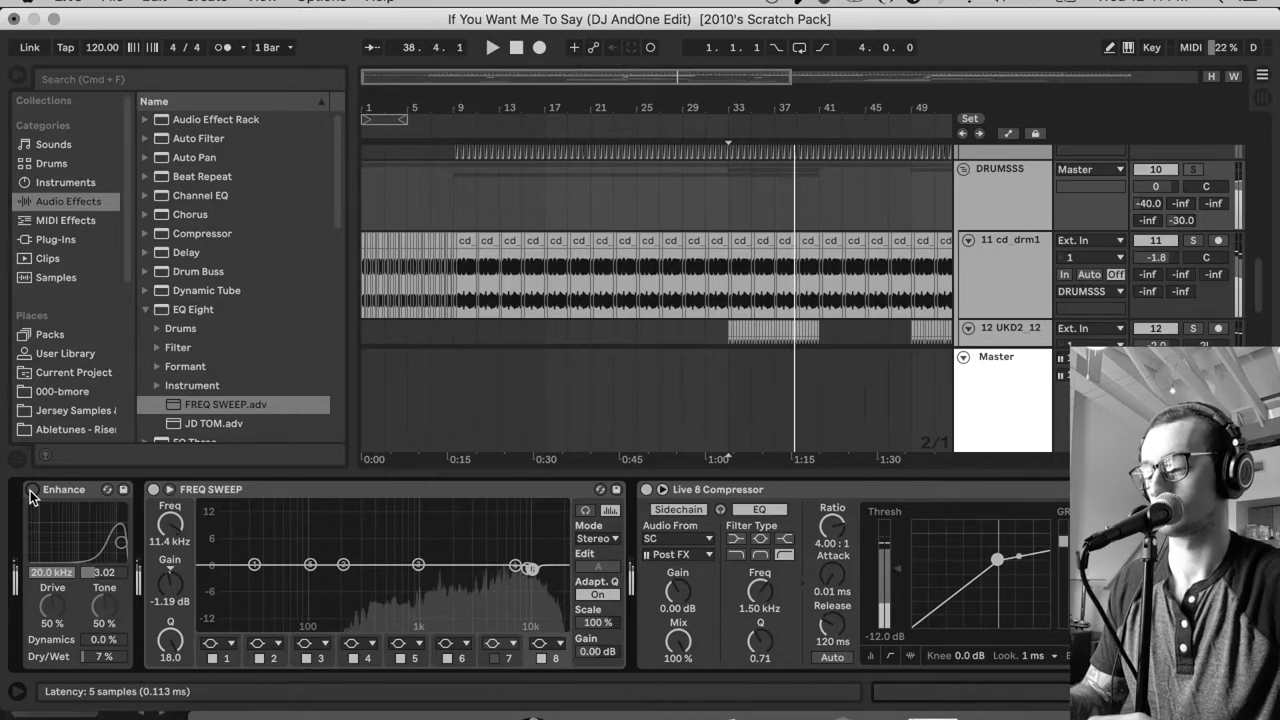
left_click(31, 491)
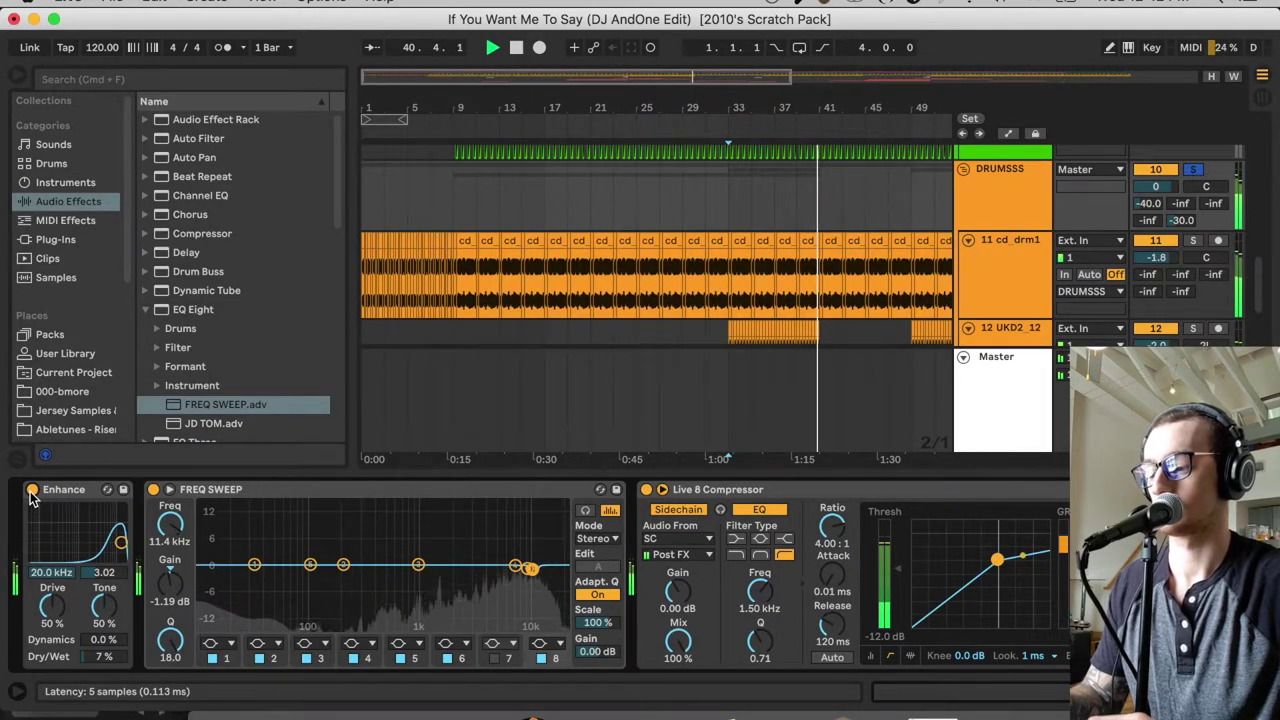
left_click(31, 491)
key("space")
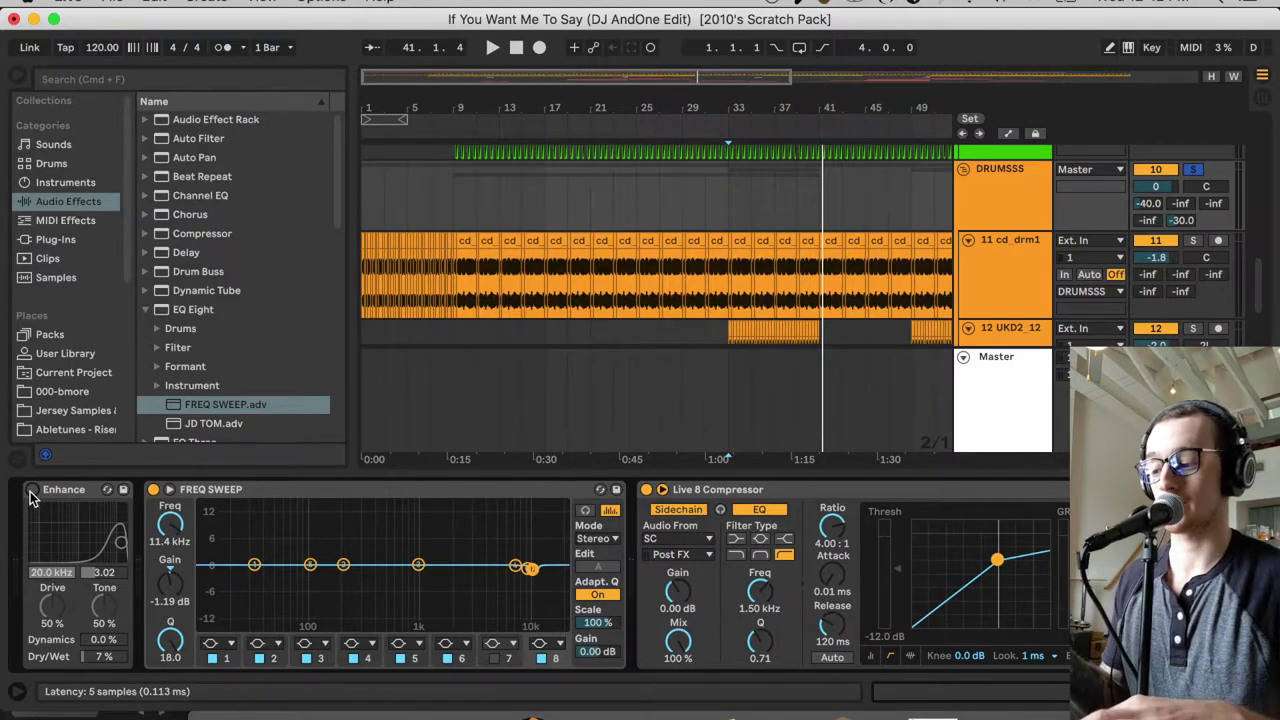
left_click(31, 491)
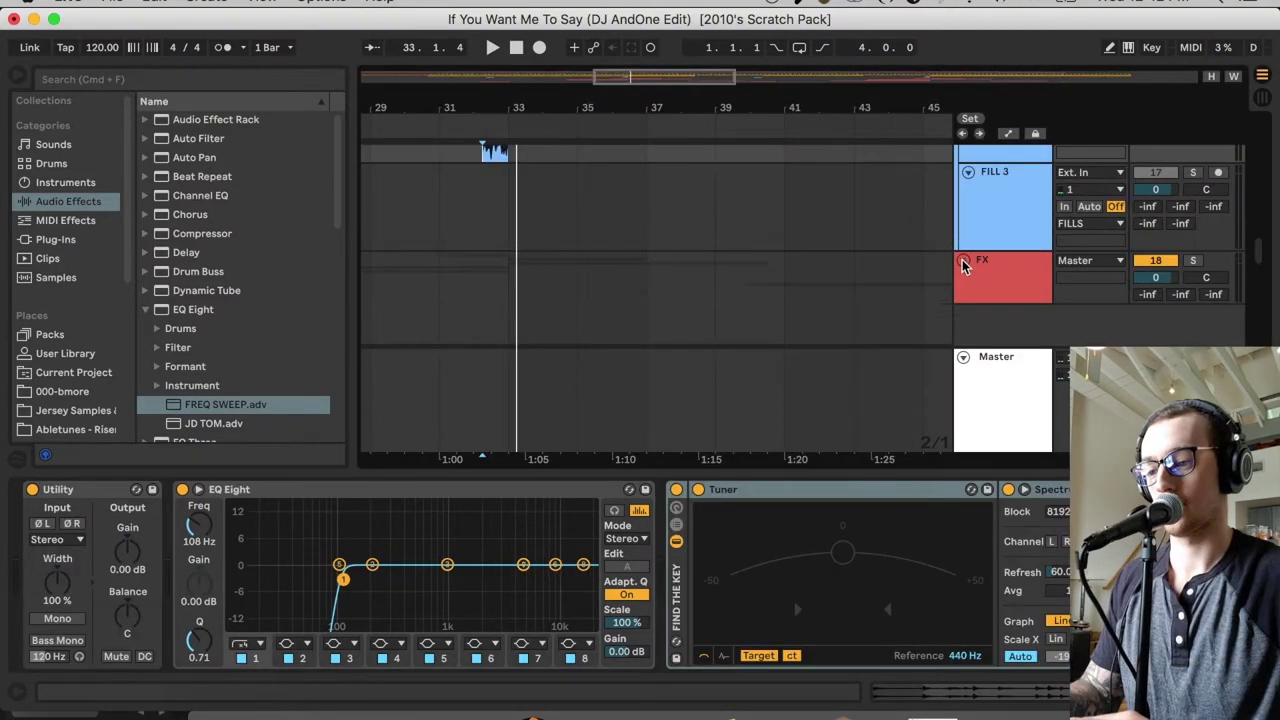
left_click_drag(603, 80, 640, 80)
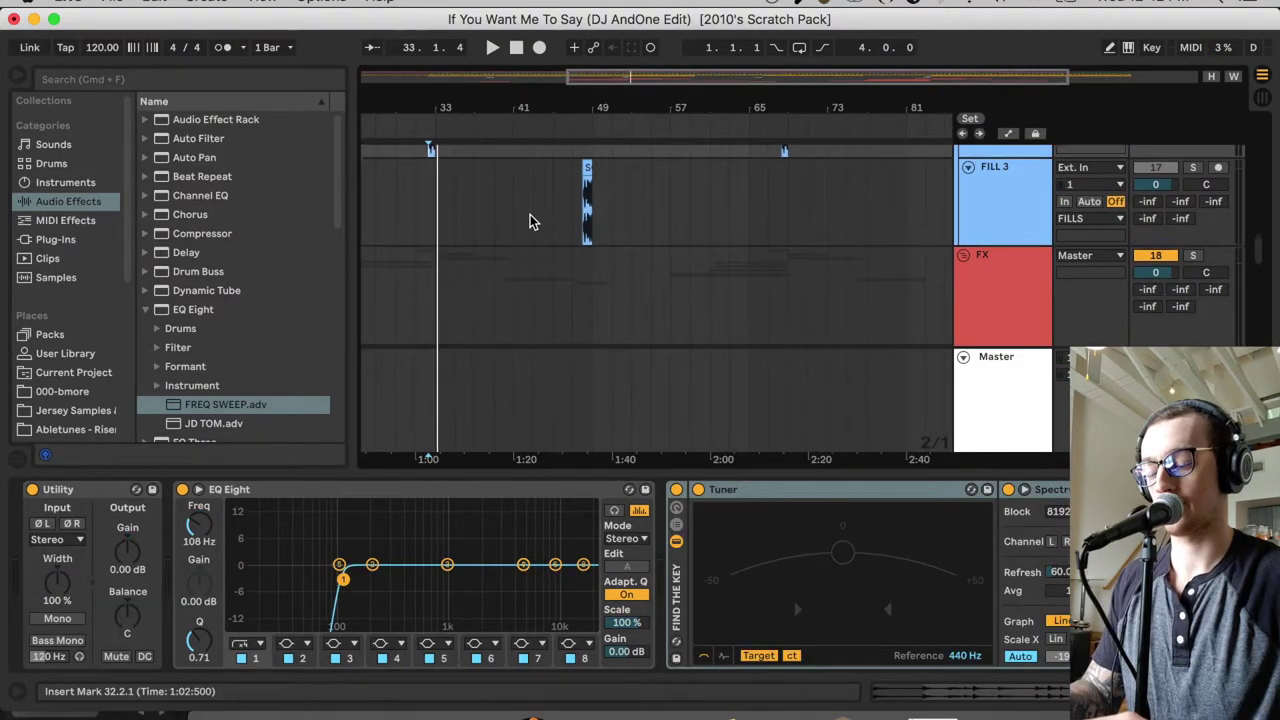
Select the Crash clip at bar 31 and start playback from there.
scroll(529, 220, "down", 3)
scroll(529, 220, "left", 3)
left_click(533, 188)
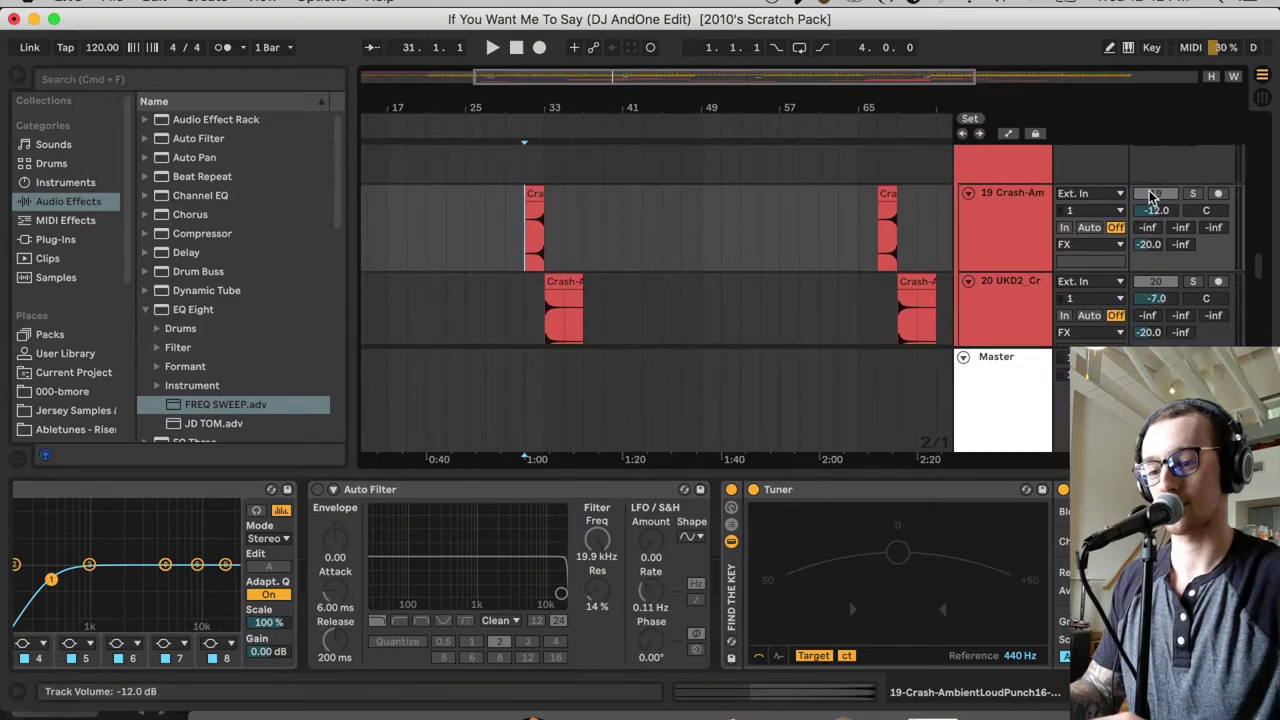
scroll(1193, 193, "up", 2)
key("space")
Zoom out and scroll through the FX tracks while playing, then select the FX clip at bar 29.
scroll(608, 300, "down", 3)
scroll(608, 300, "left", 2)
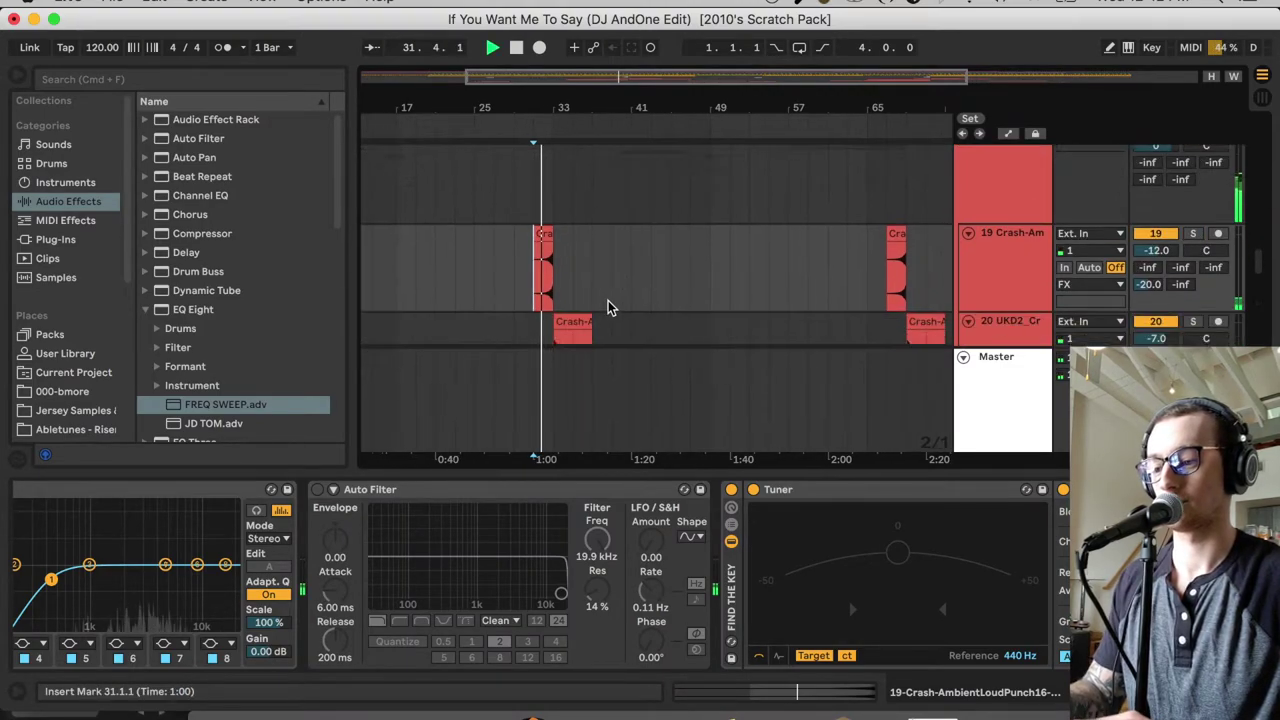
scroll(650, 201, "down", 5)
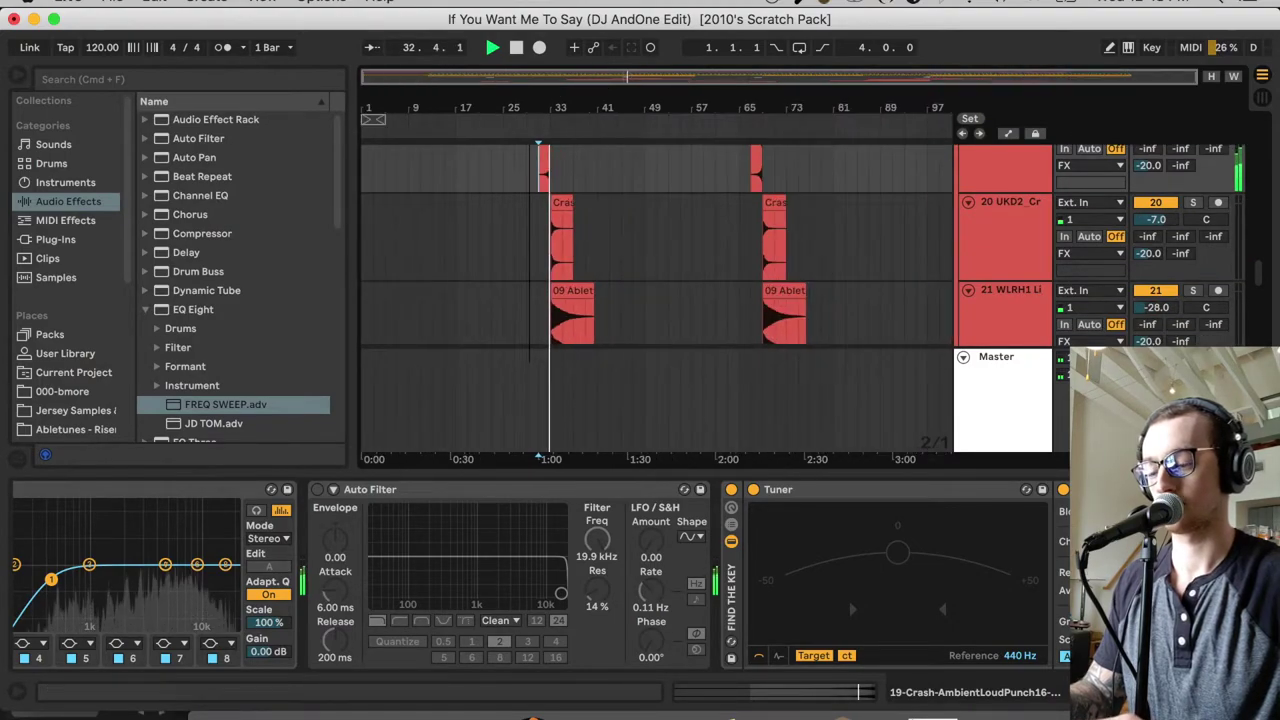
key("minus")
scroll(650, 201, "down", 8)
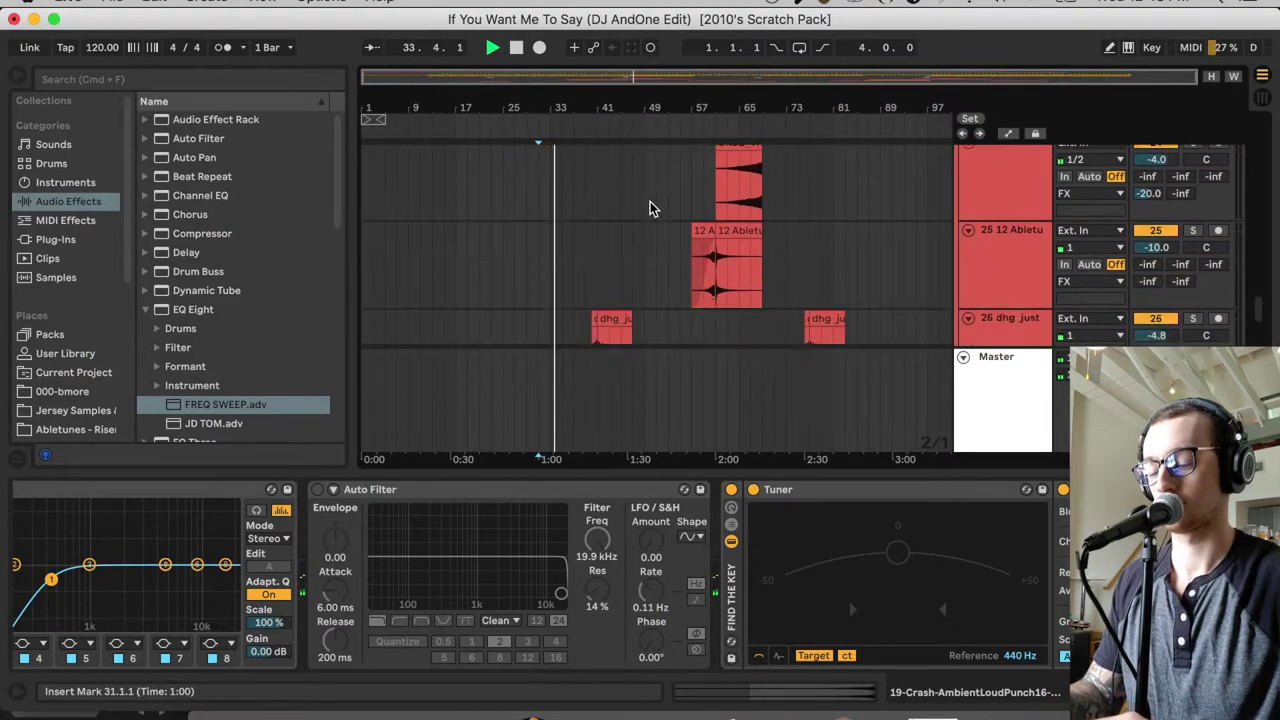
scroll(650, 201, "down", 1)
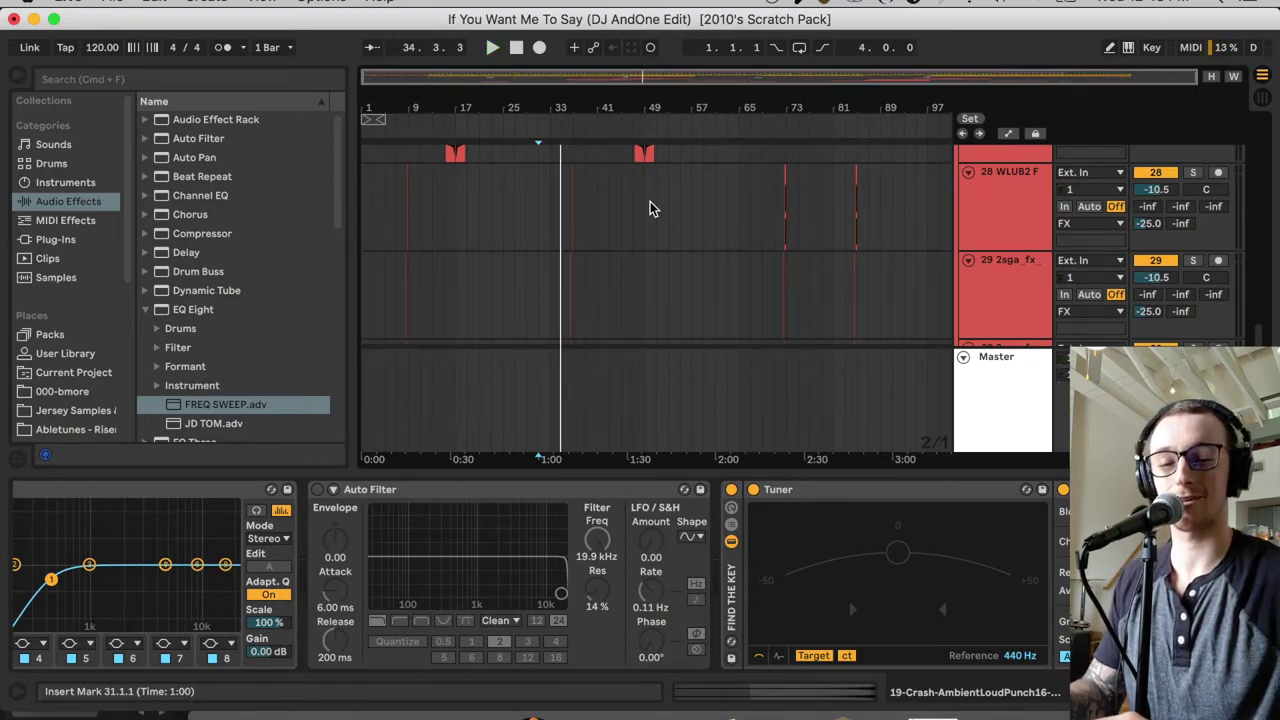
scroll(650, 207, "up", 1)
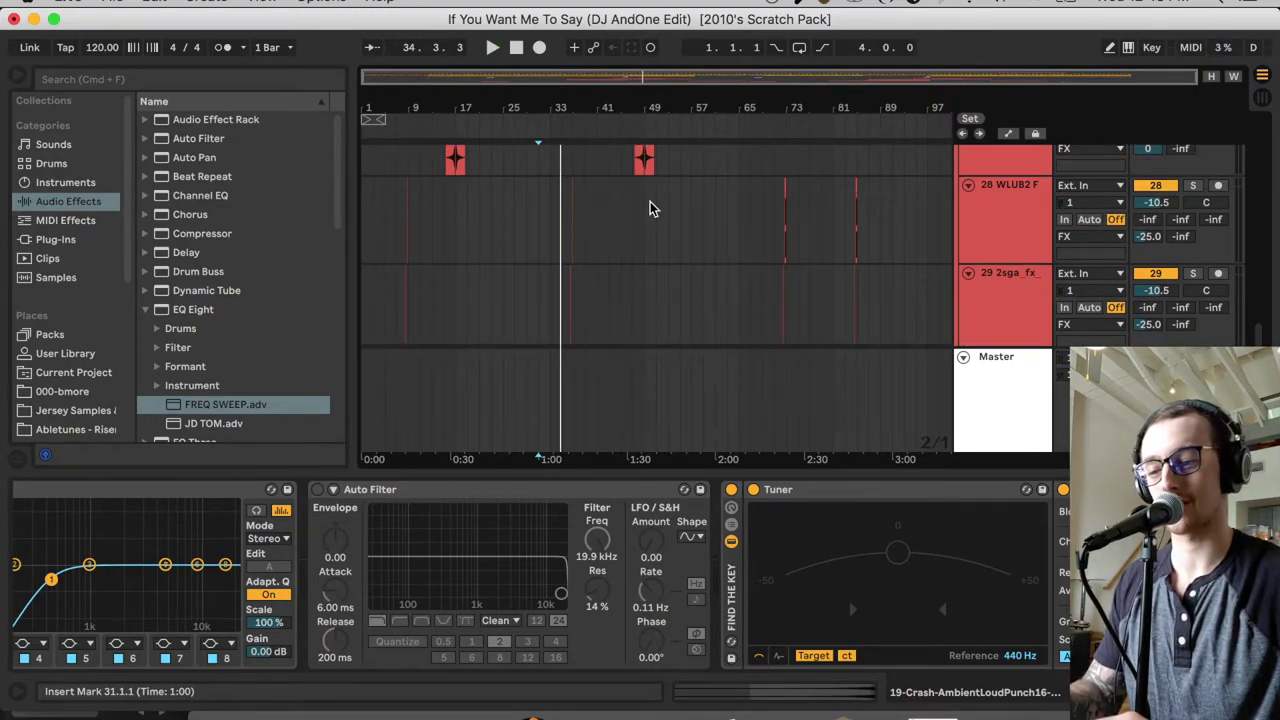
scroll(650, 205, "up", 1)
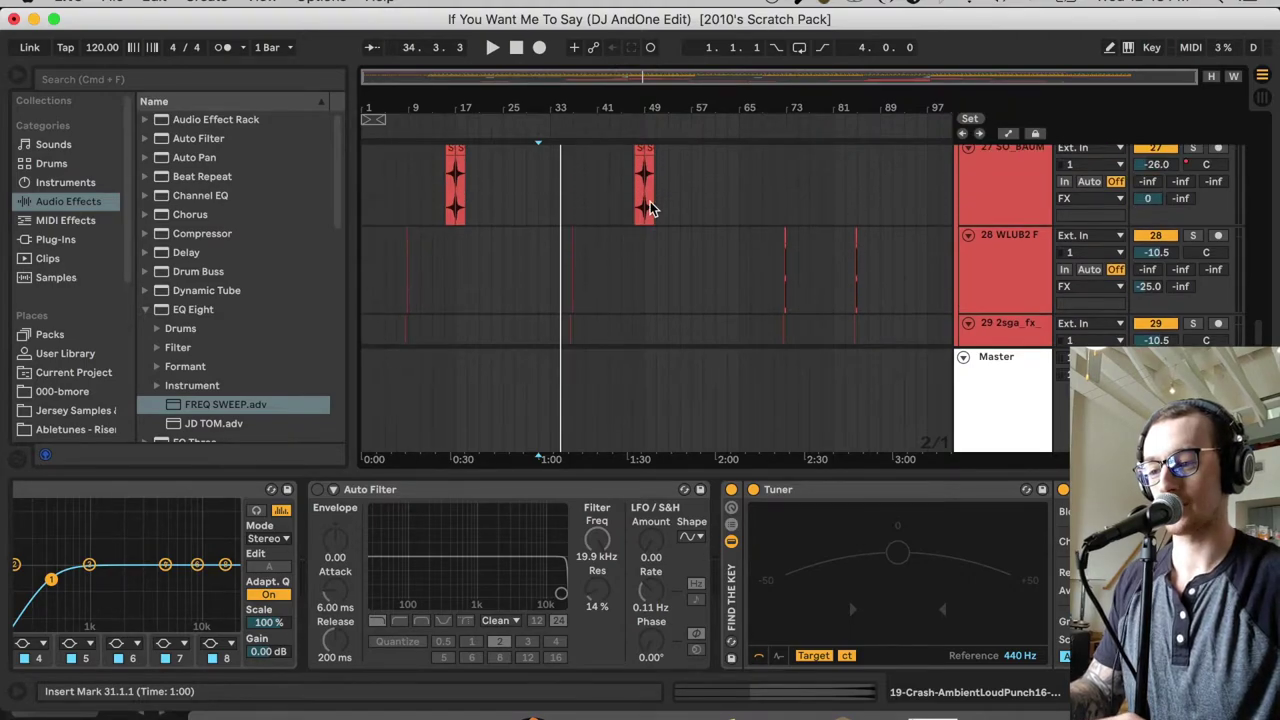
scroll(572, 190, "up", 2)
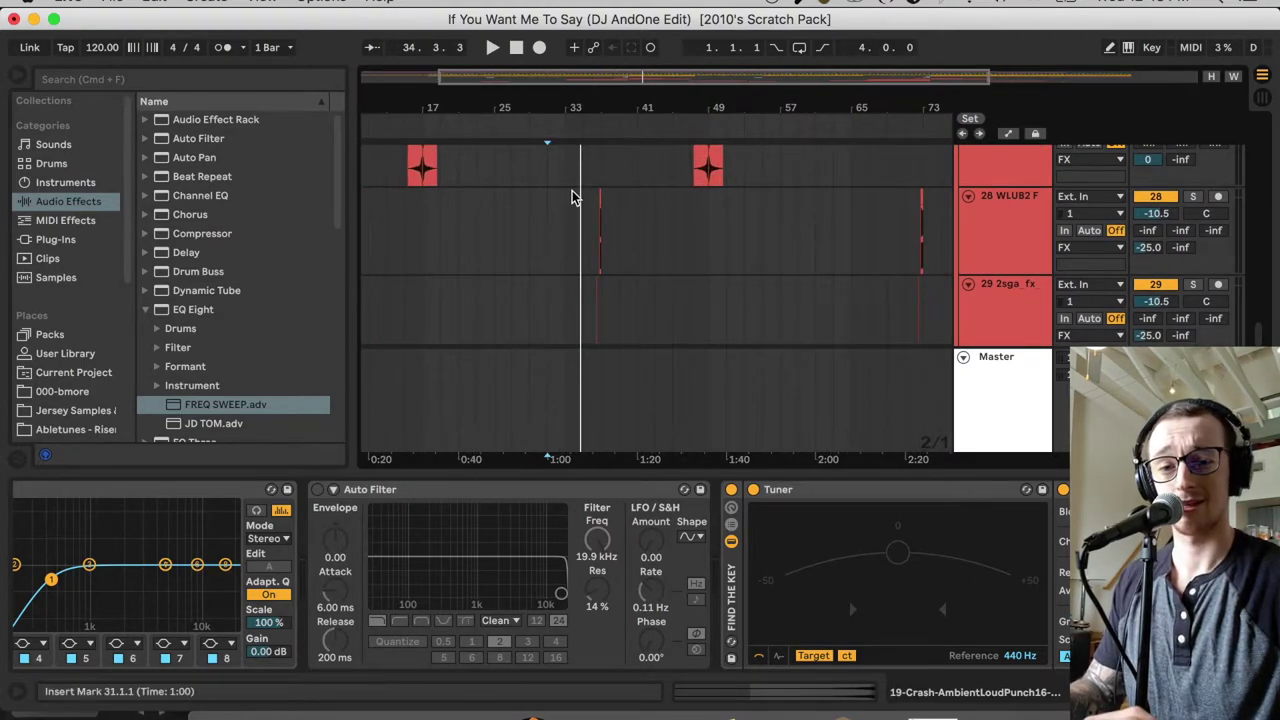
scroll(572, 194, "up", 3)
scroll(572, 194, "up", 10)
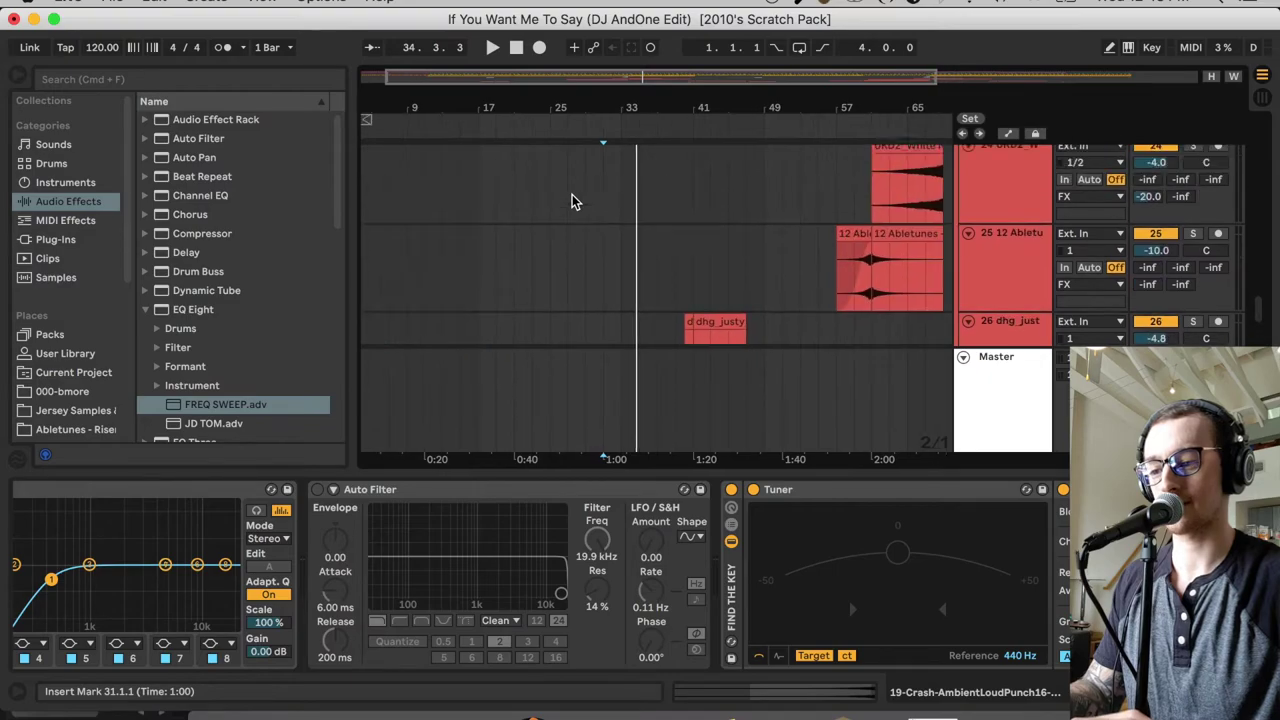
left_click(608, 178)
Show the 09 Abletunes FX track's Utility, EQ Eight and Auto Pan chain.
scroll(608, 180, "up", 2)
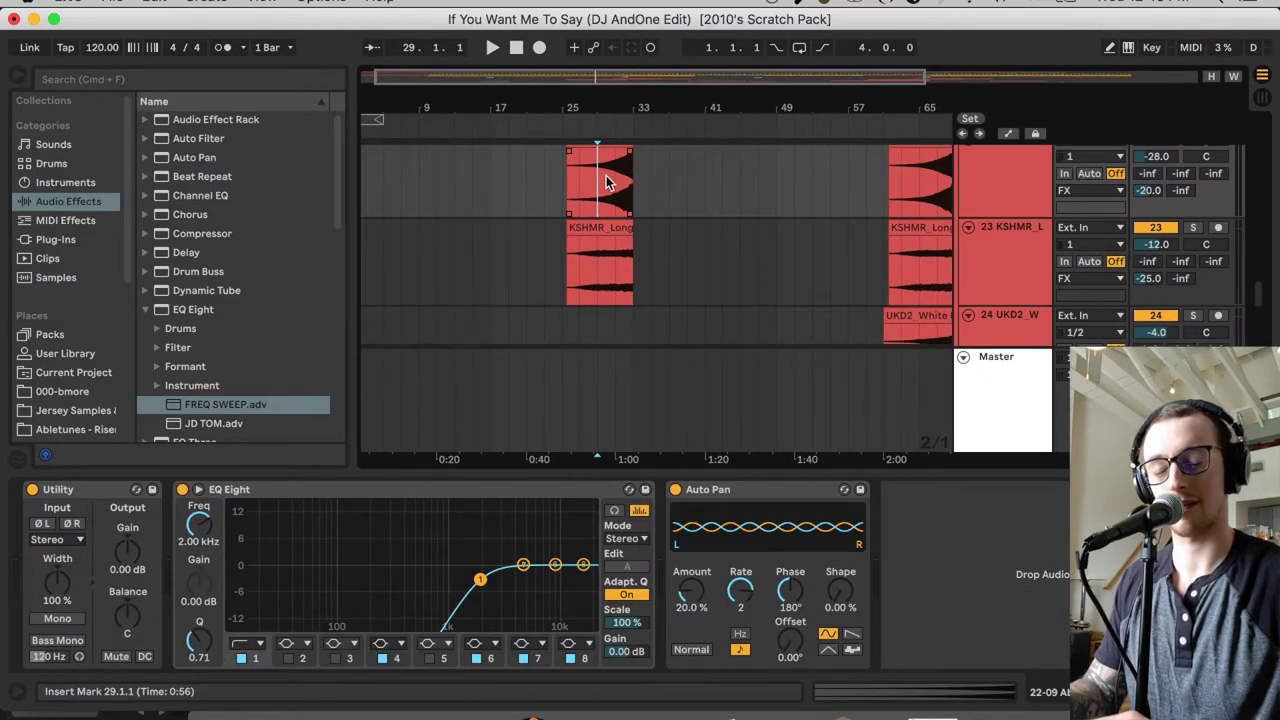
scroll(608, 180, "up", 3)
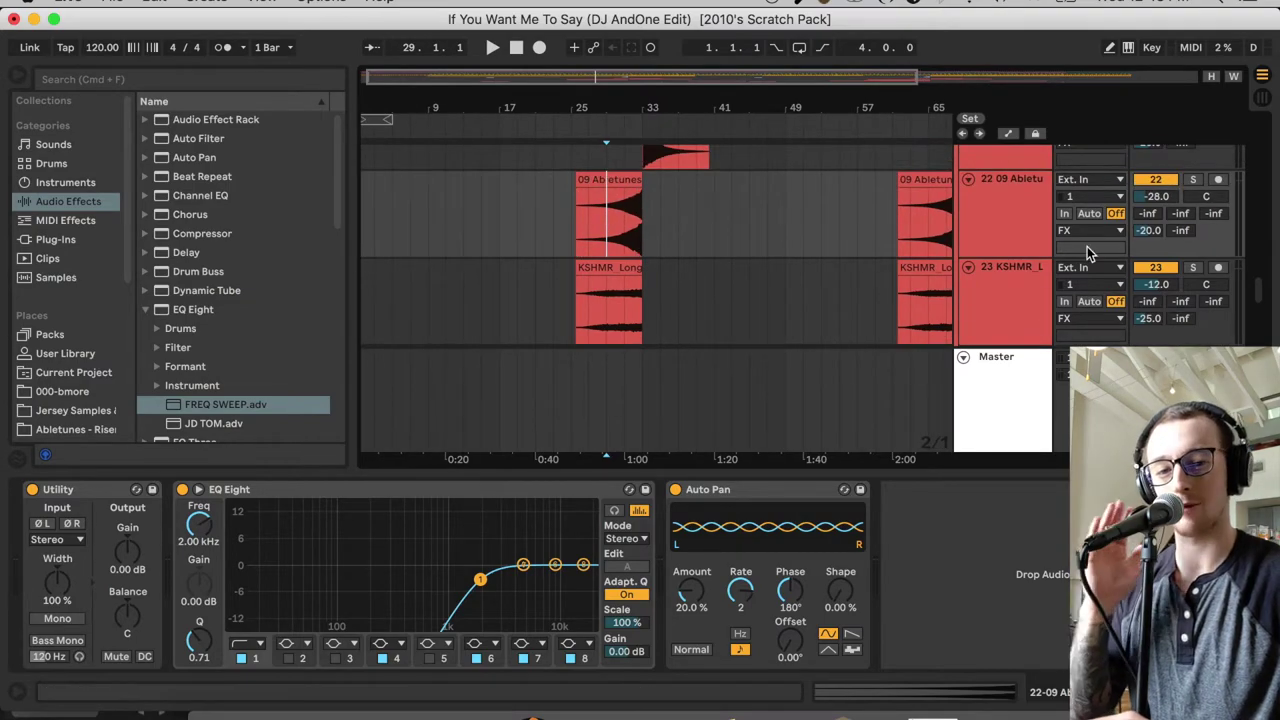
left_click(1001, 214)
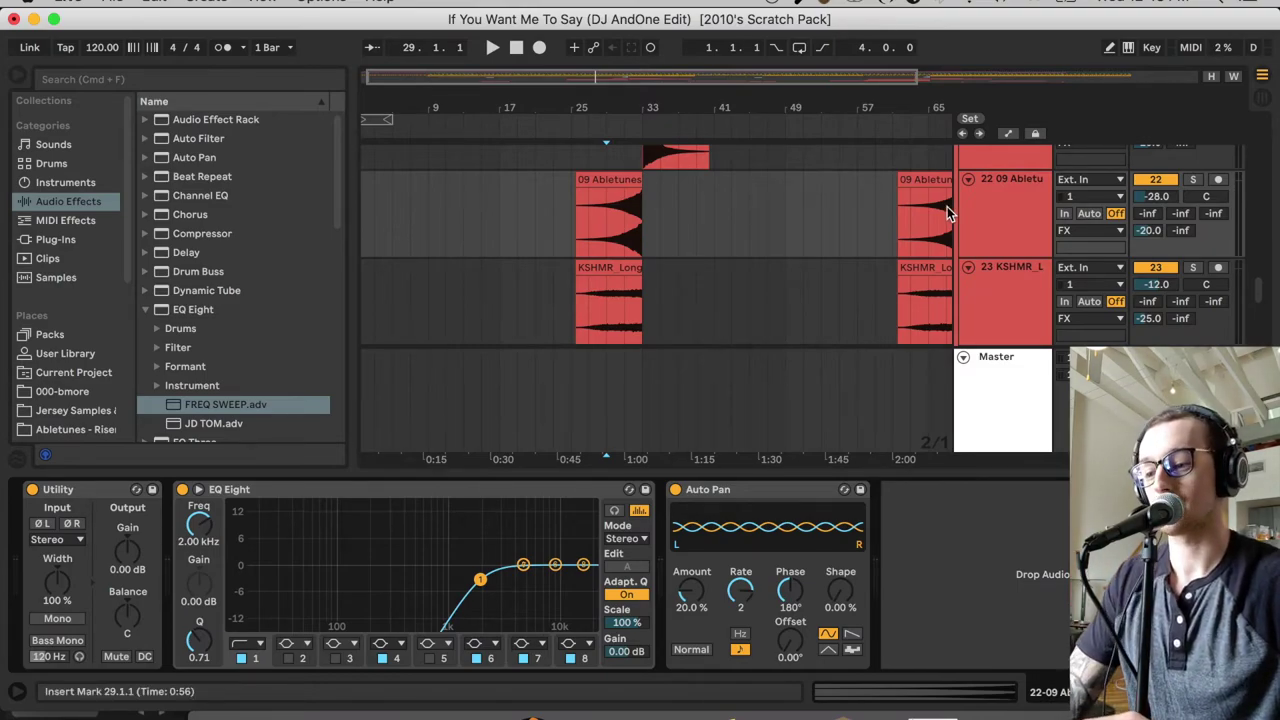
Return to the drum tracks and set the playback start at bar 9.
left_click(501, 182)
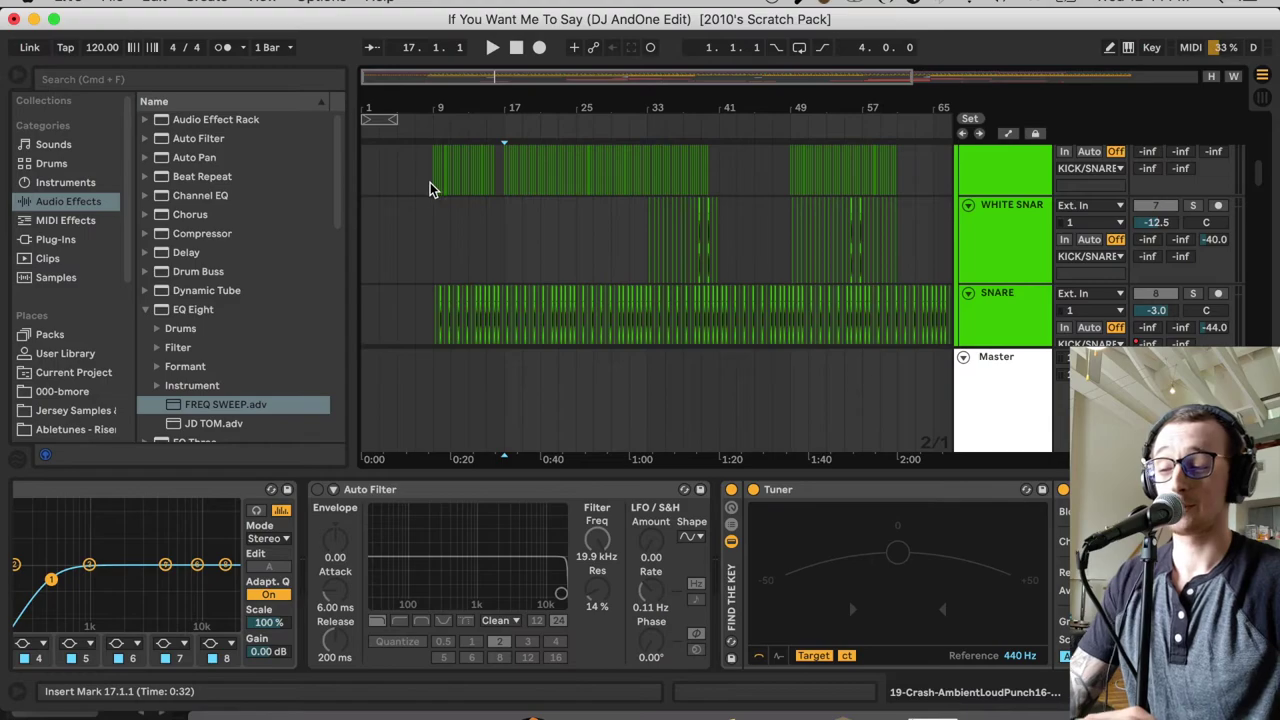
left_click(430, 182)
scroll(430, 181, "up", 3)
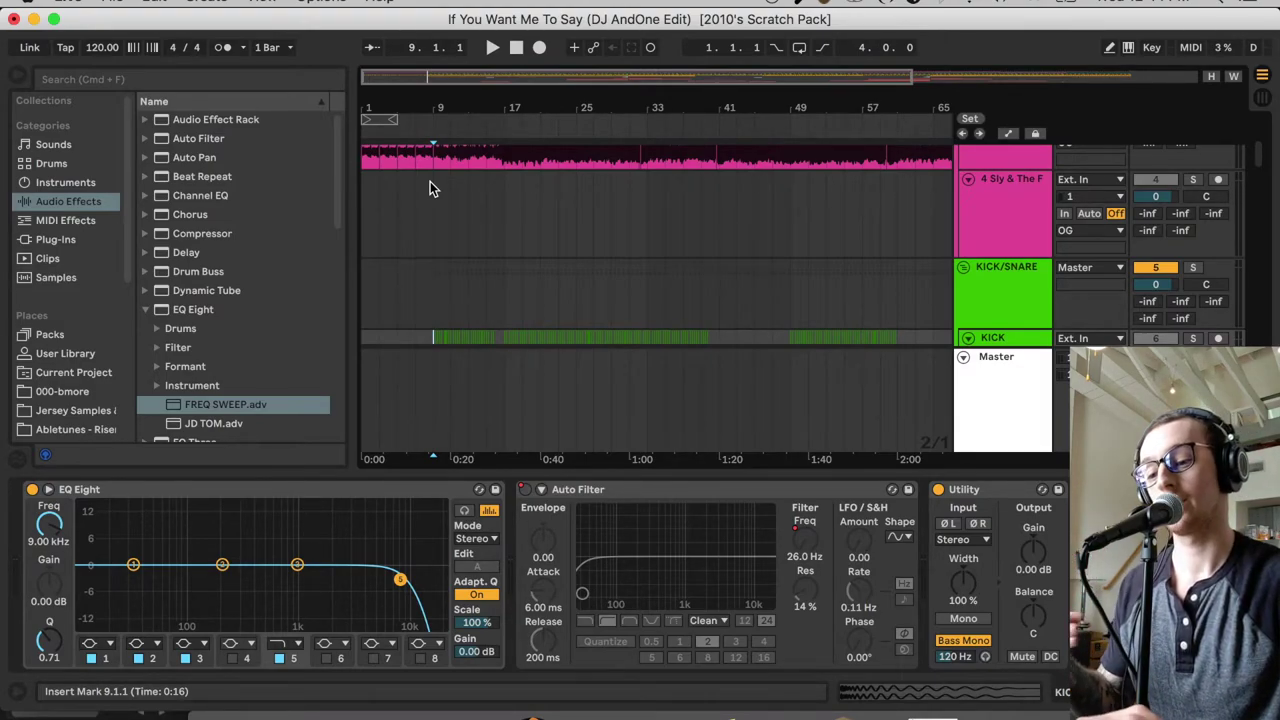
Scroll through the layered drum tracks and show the DRUMSSS group's effect chain.
scroll(491, 212, "down", 5)
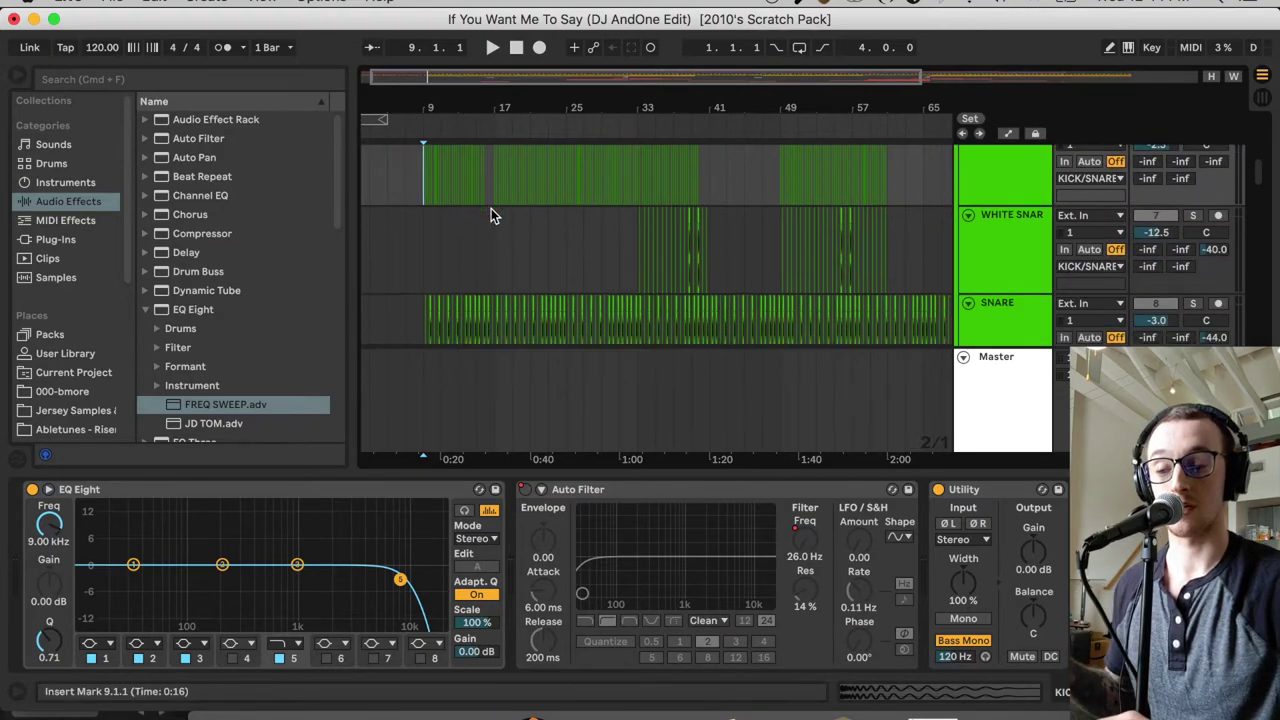
scroll(491, 208, "down", 5)
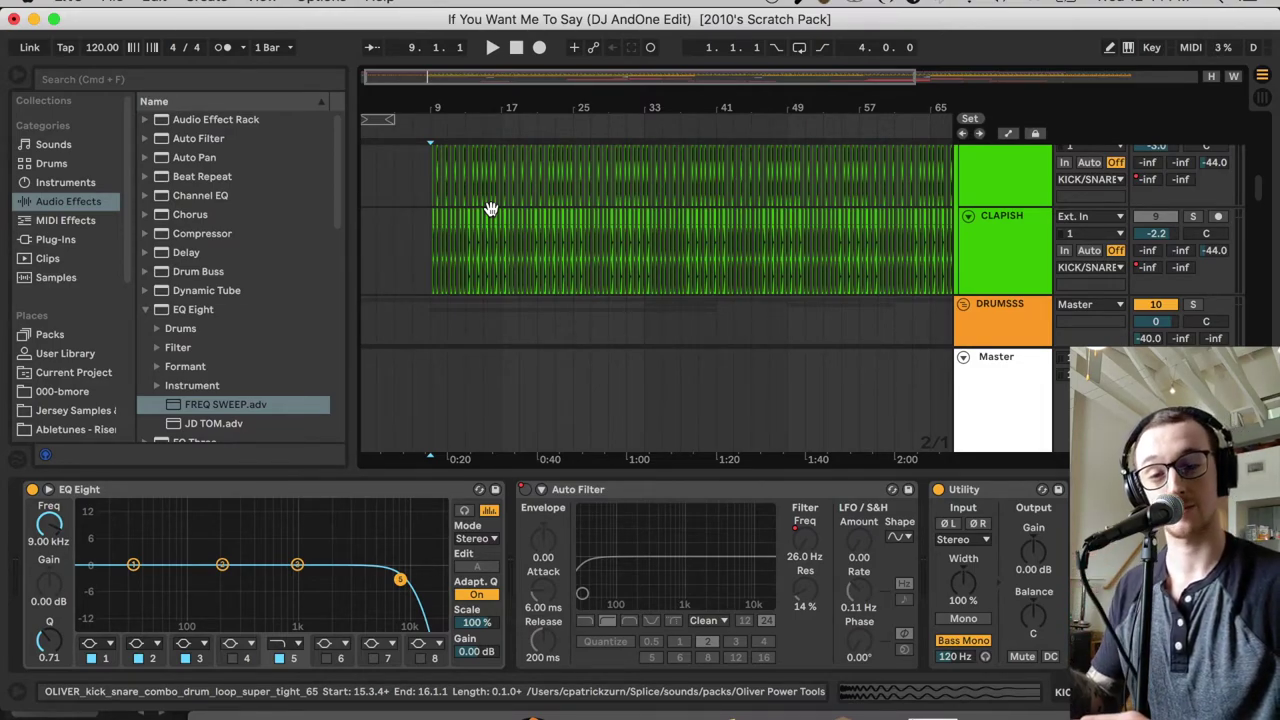
scroll(491, 208, "down", 3)
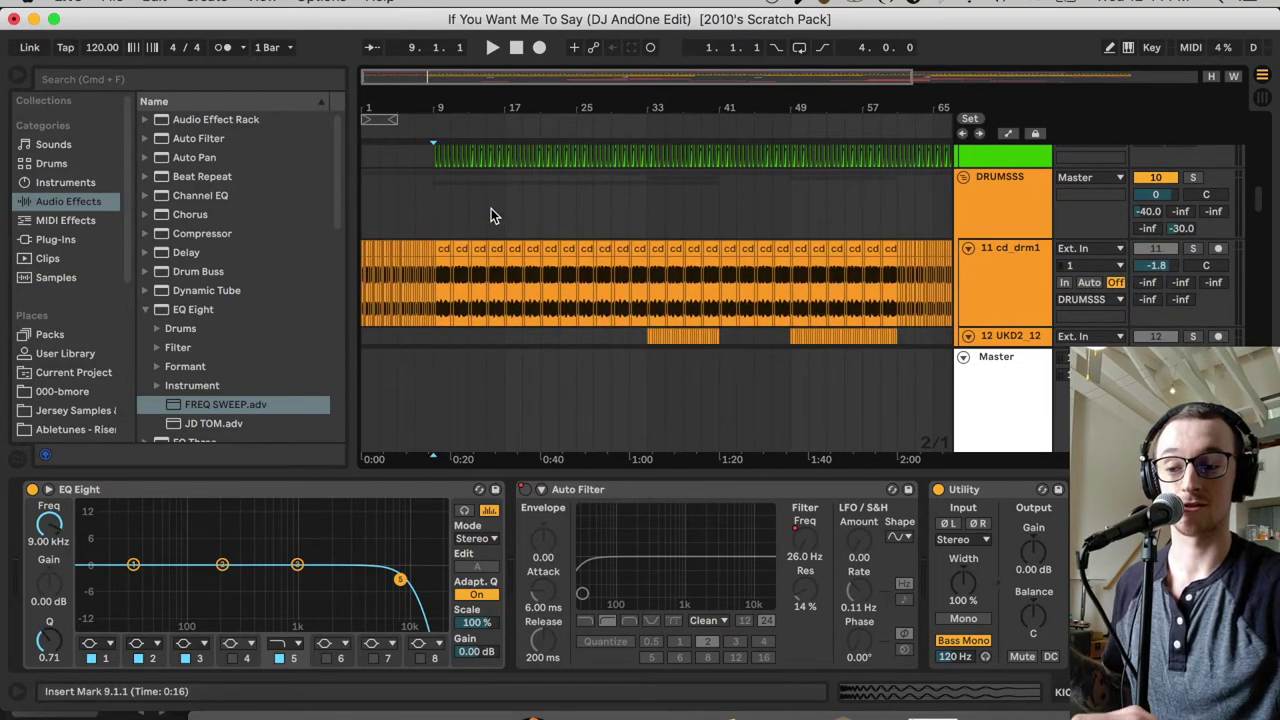
left_click(985, 216)
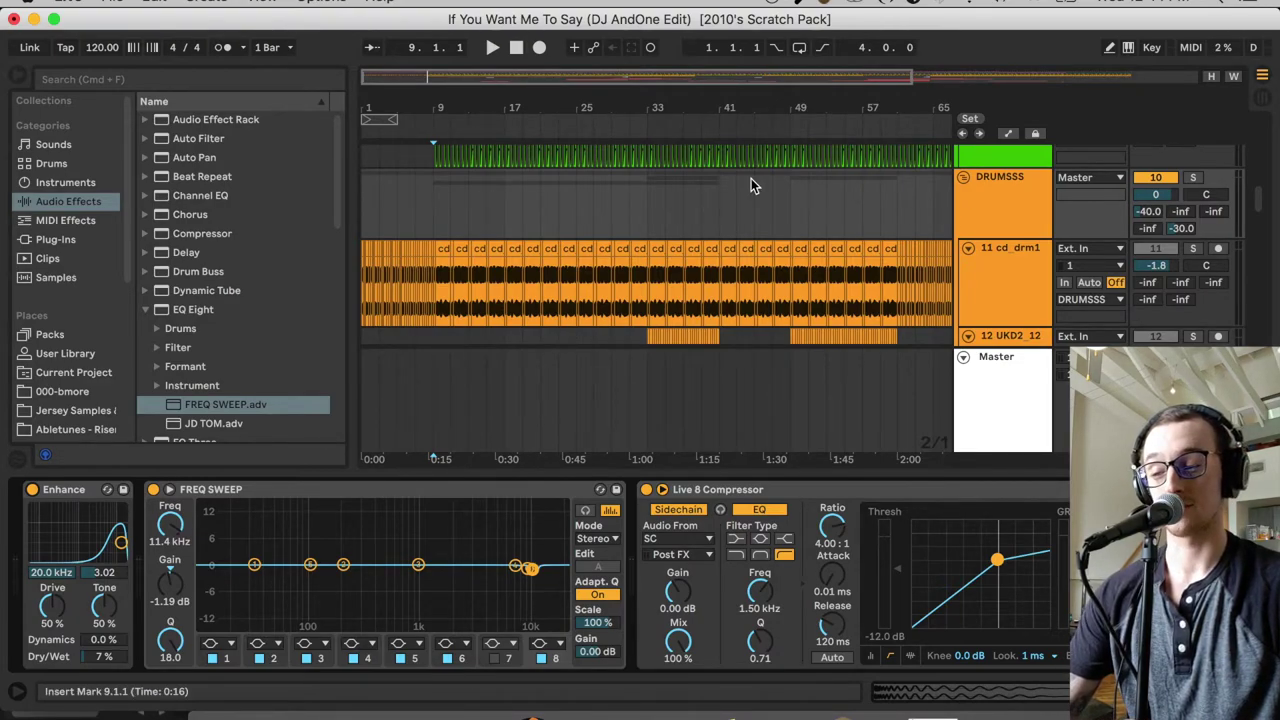
Set the playback start at bar 33 and show the cd_drm1 loop's effects.
left_click(652, 201)
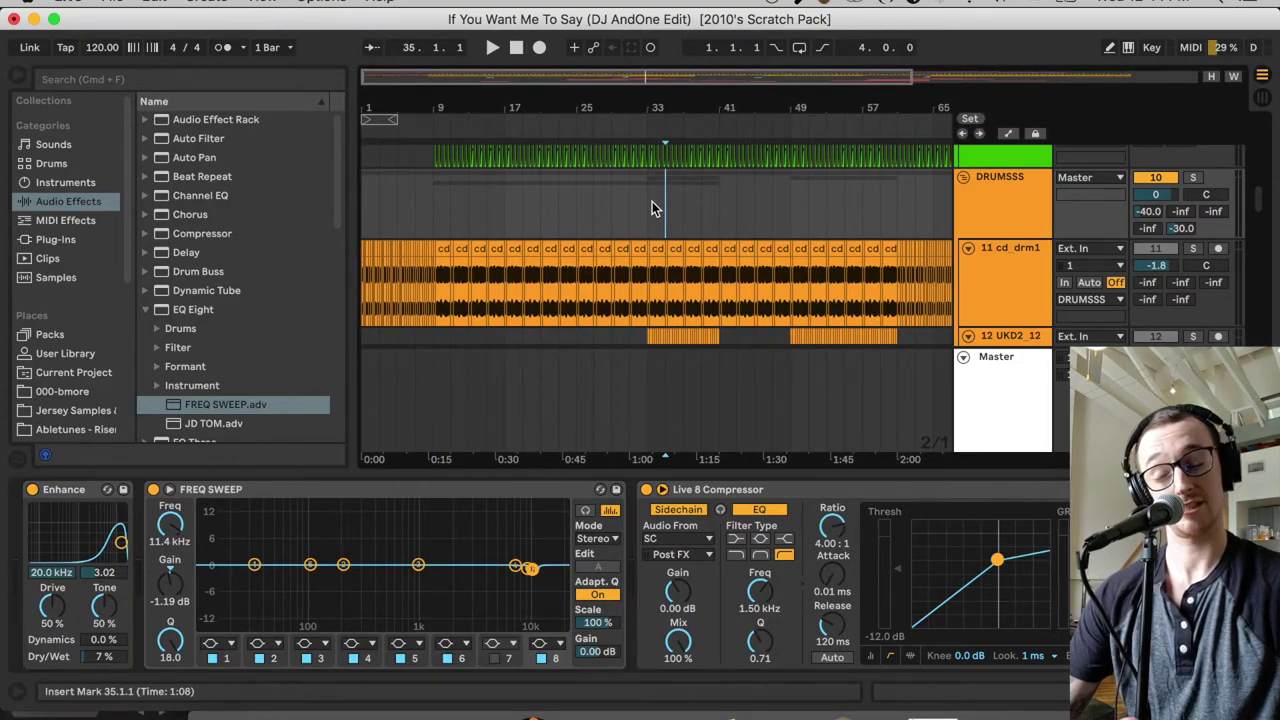
left_click(648, 293)
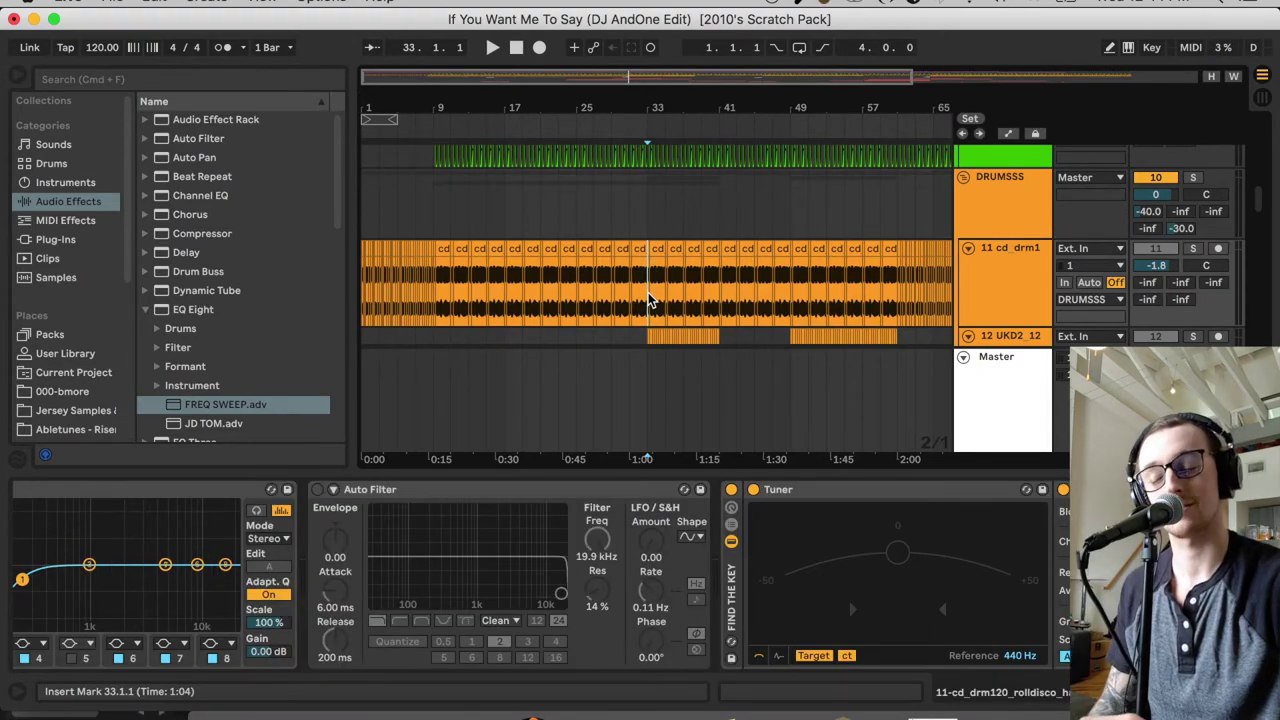
scroll(648, 300, "down", 5)
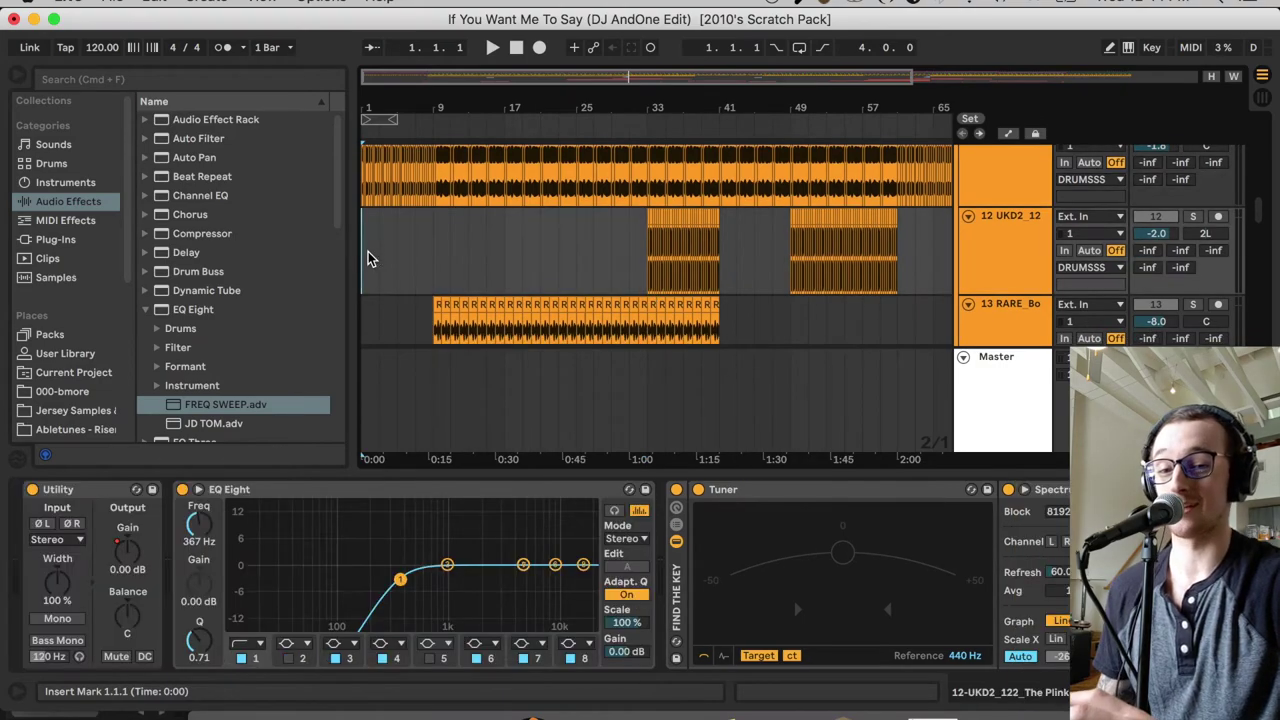
Select the UKD2 loop at the song start to show its Utility and EQ Eight.
left_click(362, 258)
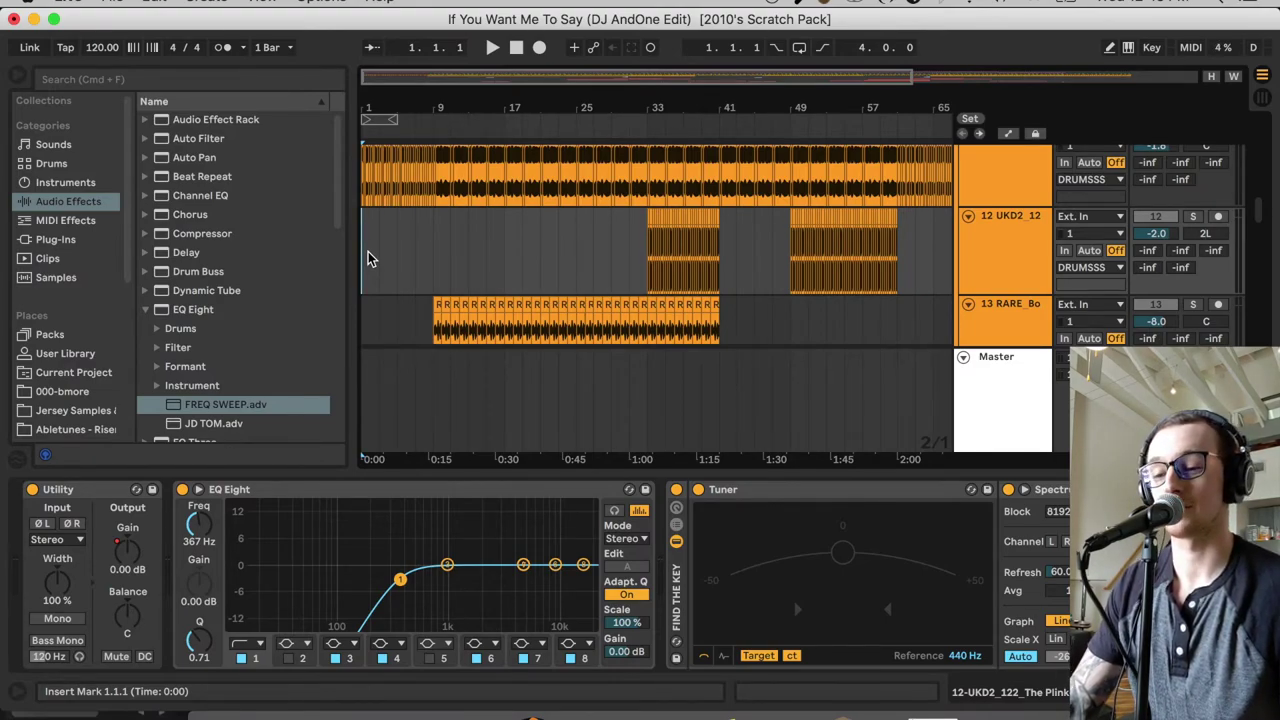
Return to the top tracks and select the Sly & The Family Stone sample track.
scroll(368, 258, "up", 10)
left_click(363, 200)
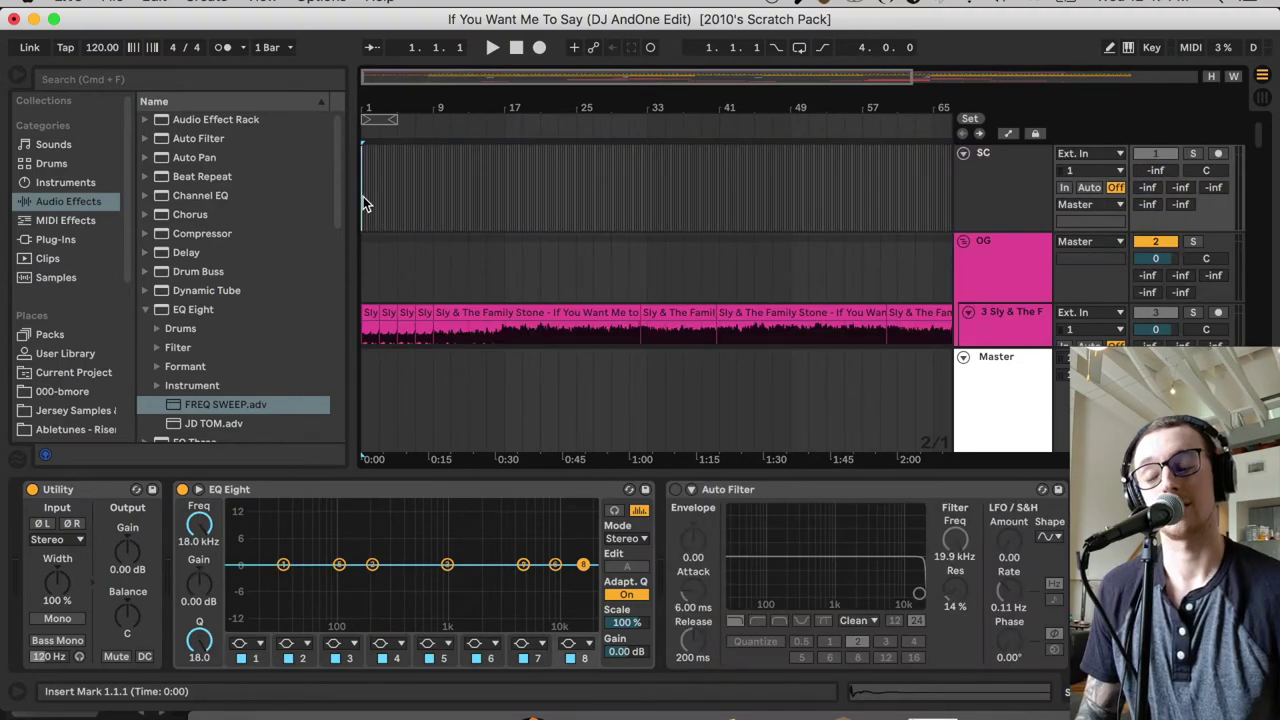